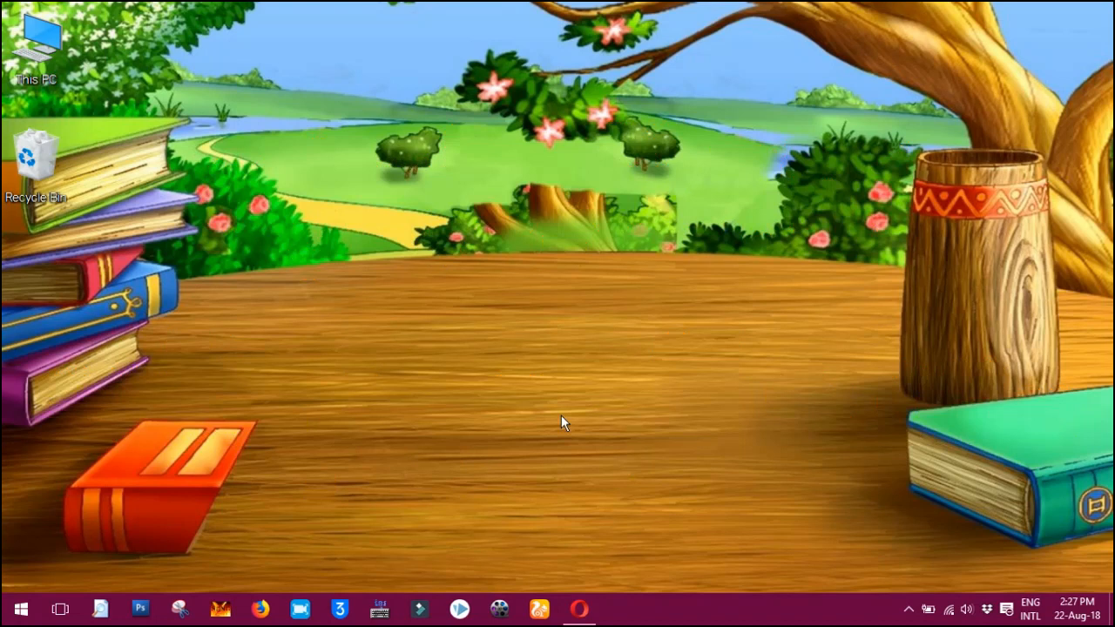
left_click(21, 608)
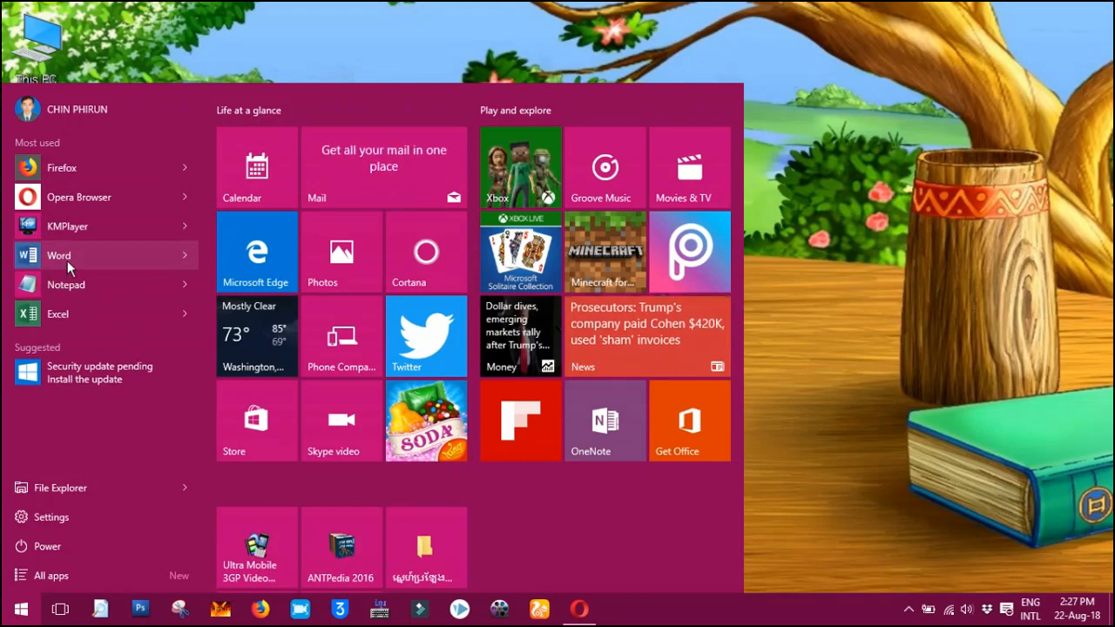
left_click(438, 11)
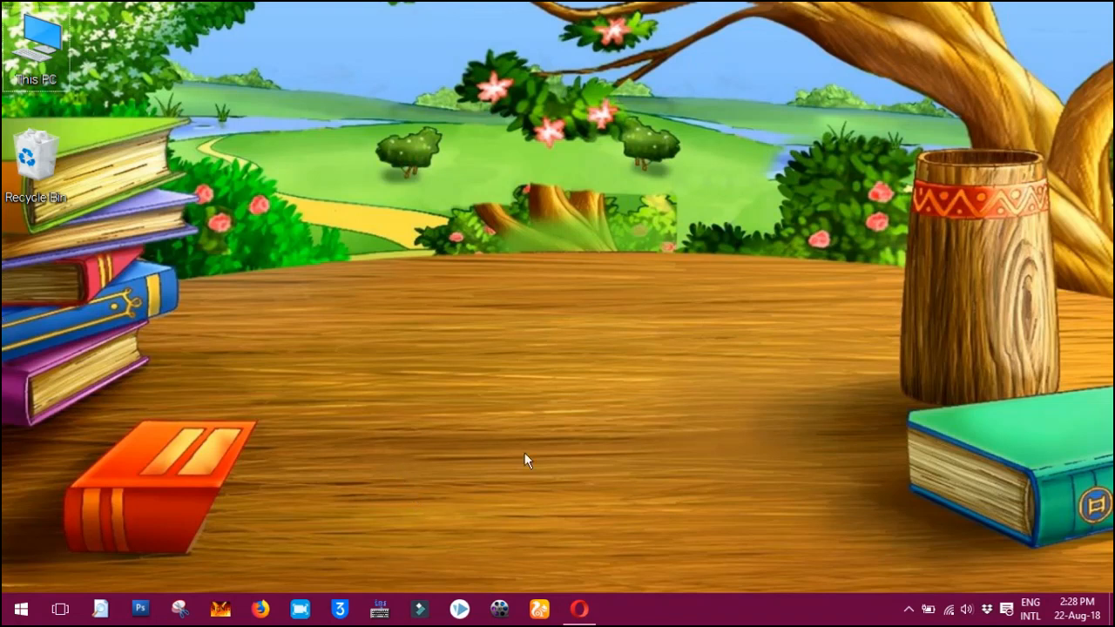
Switch to the Opera browser and load the Gmail inbox from gmail.com.
left_click(579, 609)
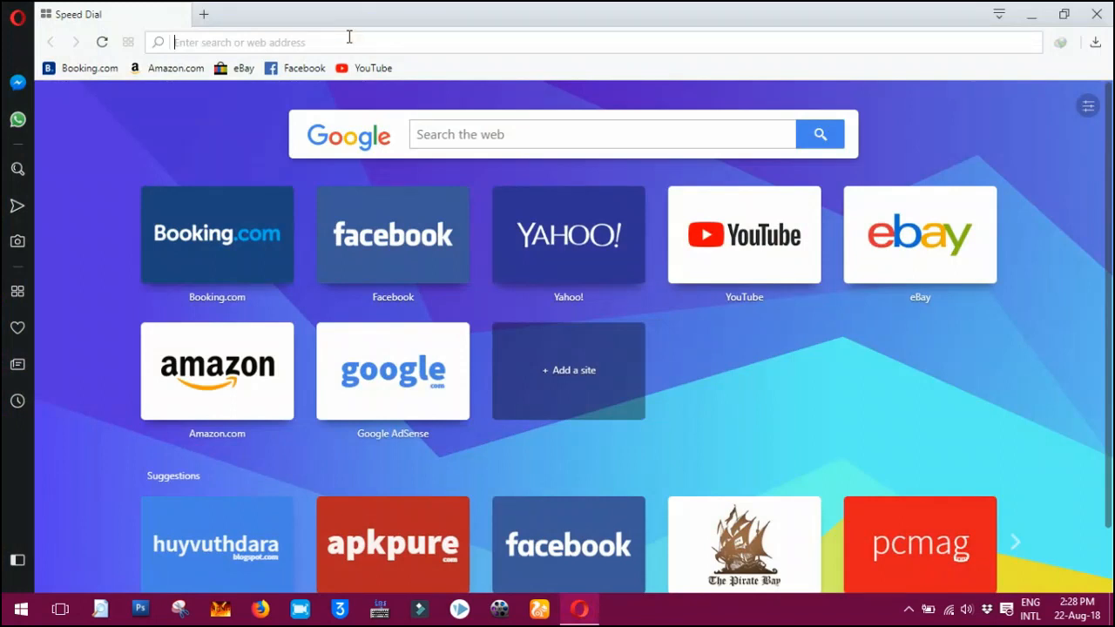
type("gma")
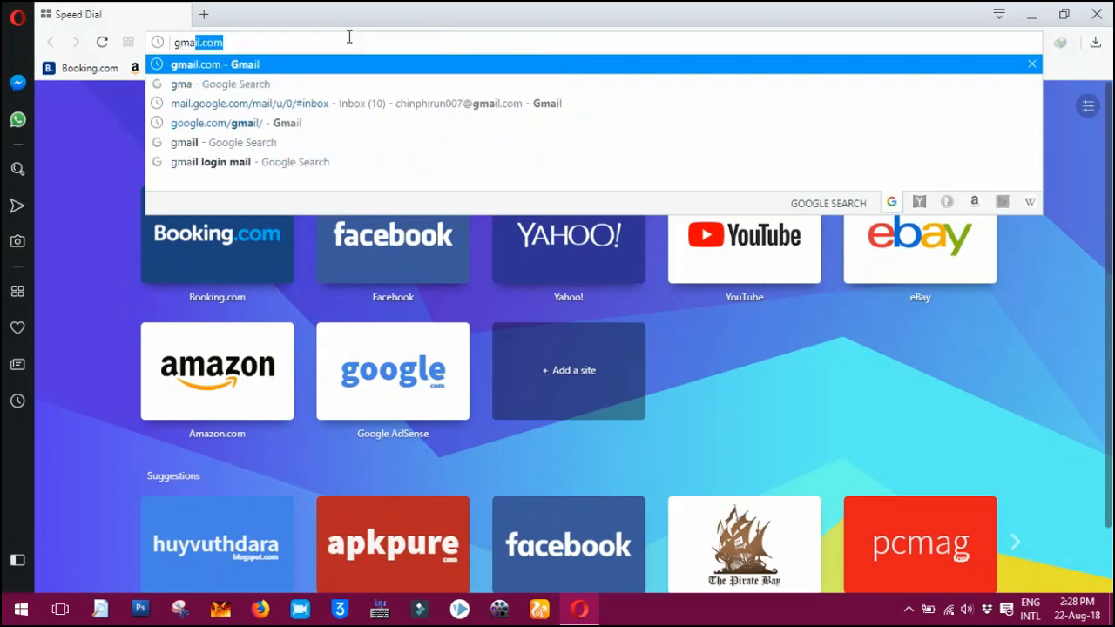
key("Return")
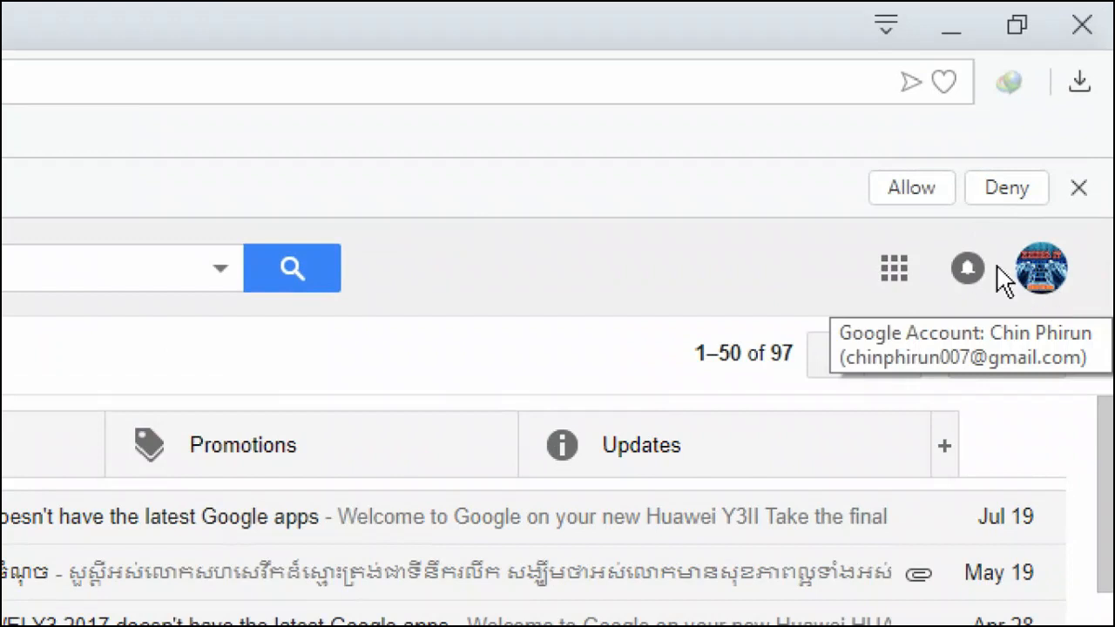
Launch Google Drive from the Google apps available in Gmail and bring My Drive into view.
left_click(895, 272)
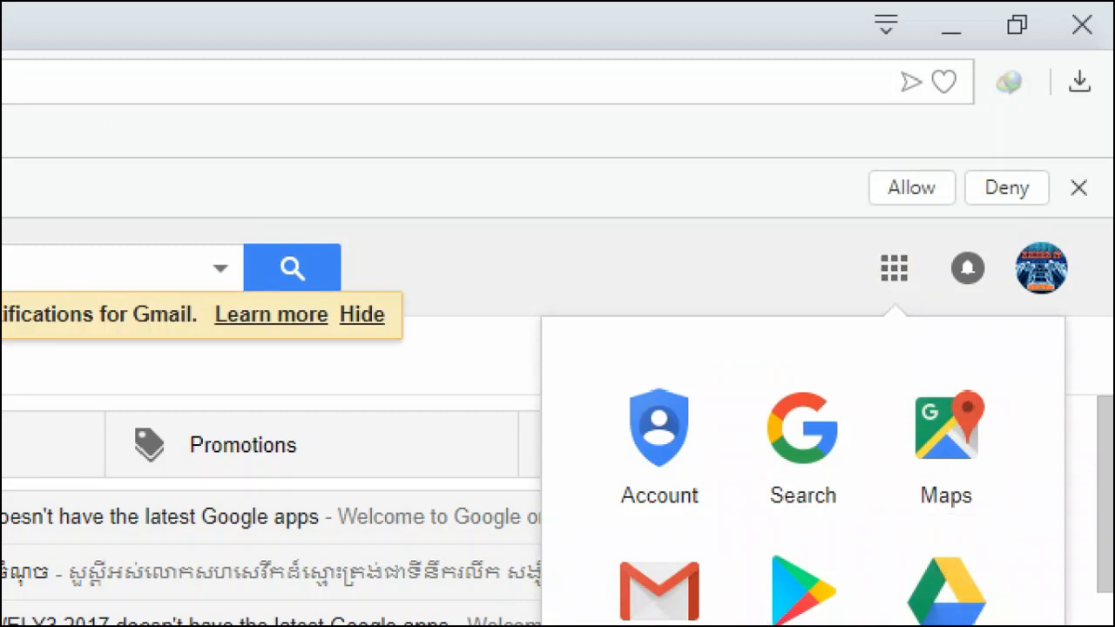
left_click(962, 604)
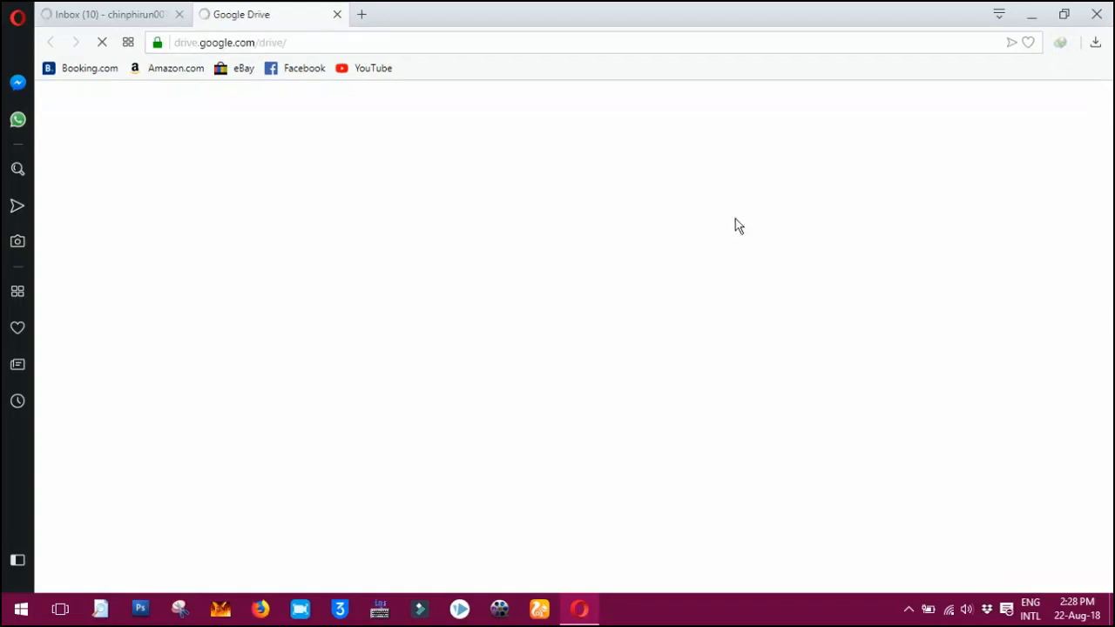
left_click(98, 10)
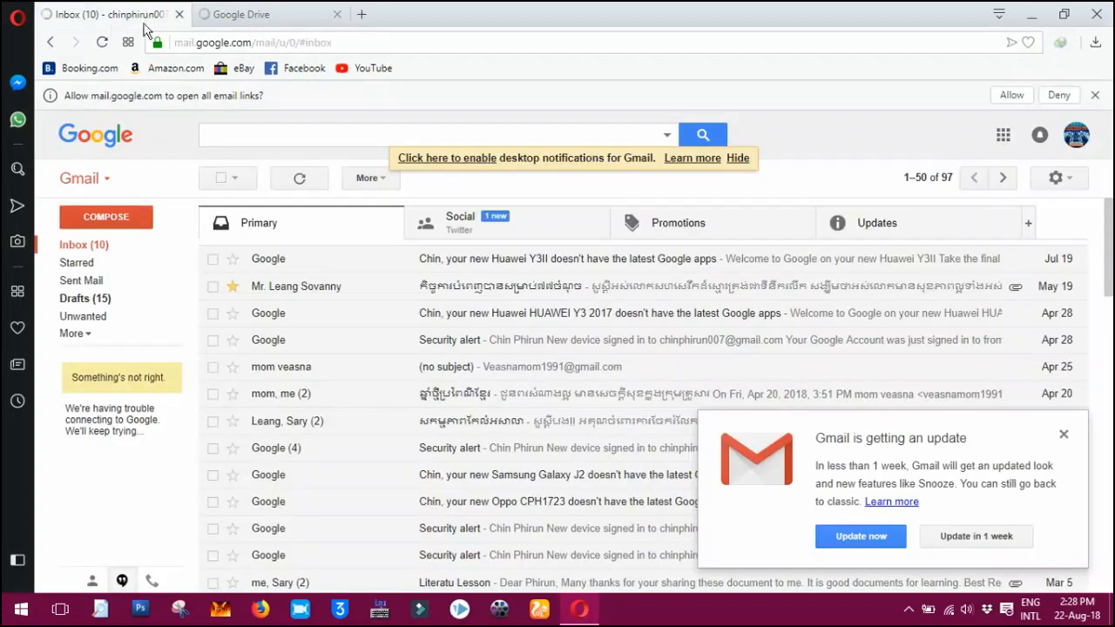
left_click(225, 13)
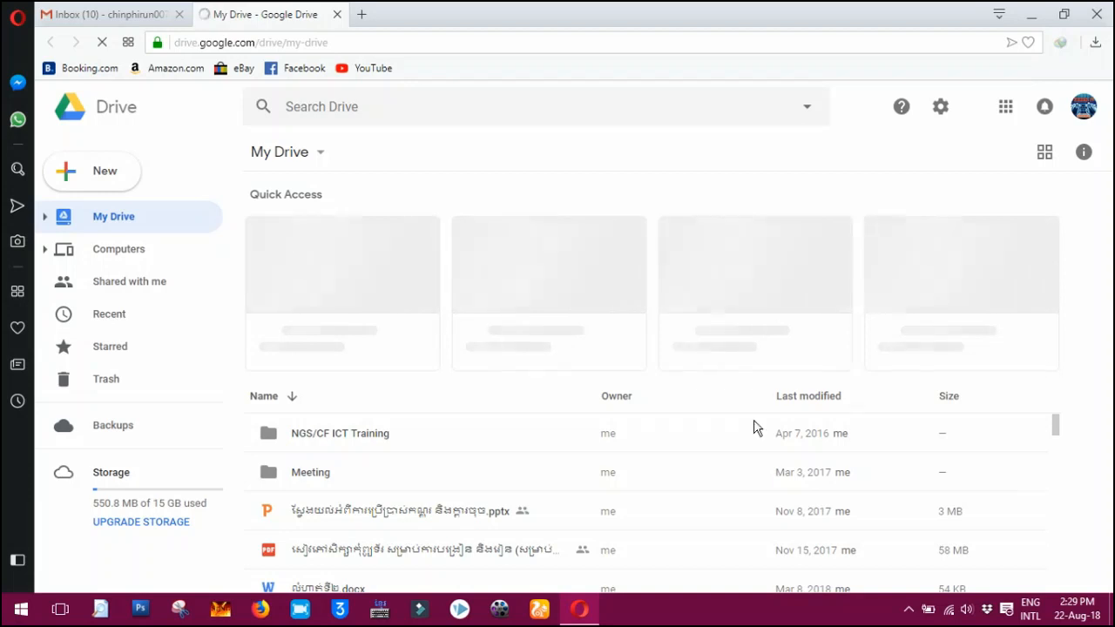
Look through the list of files and folders stored in My Drive.
scroll(755, 427, "down", 4)
scroll(754, 428, "down", 4)
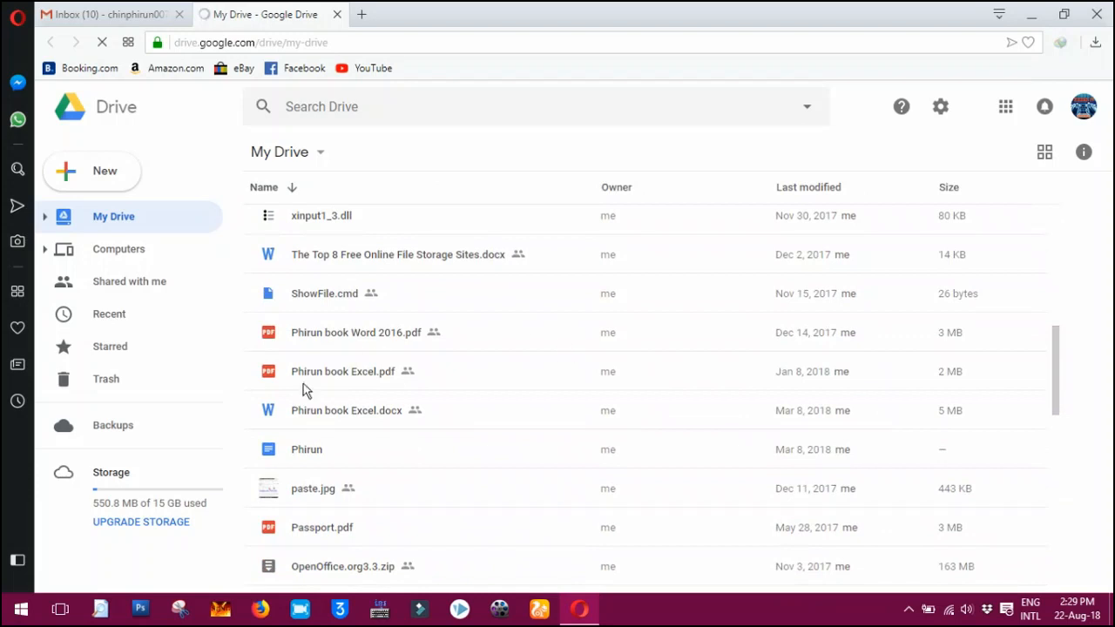
scroll(563, 373, "down", 2)
scroll(563, 373, "down", 3)
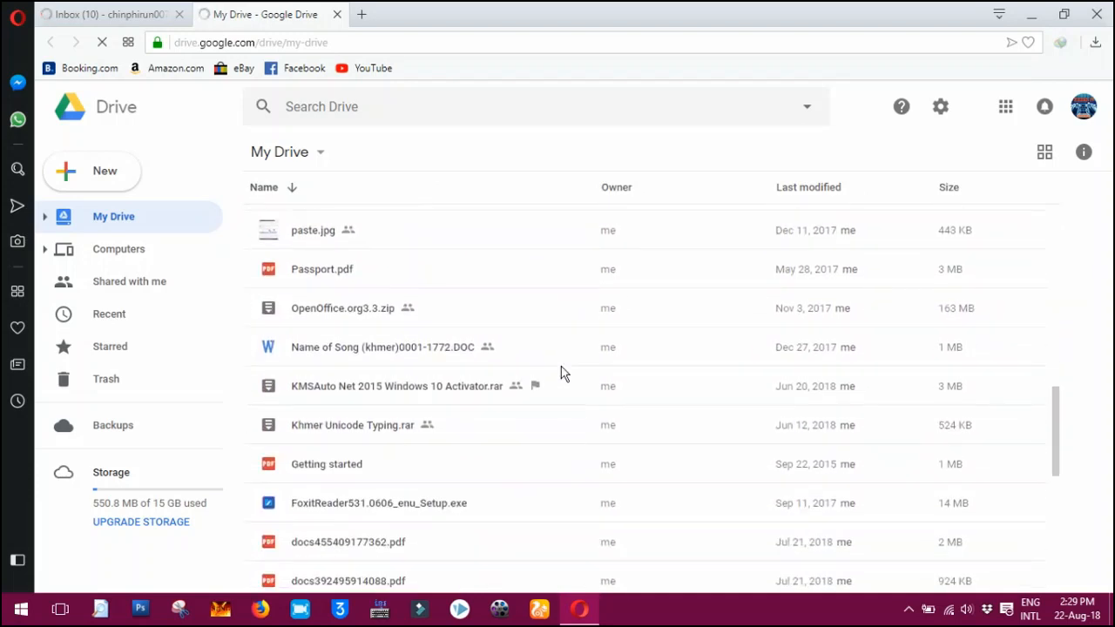
scroll(562, 374, "down", 2)
scroll(563, 374, "down", 2)
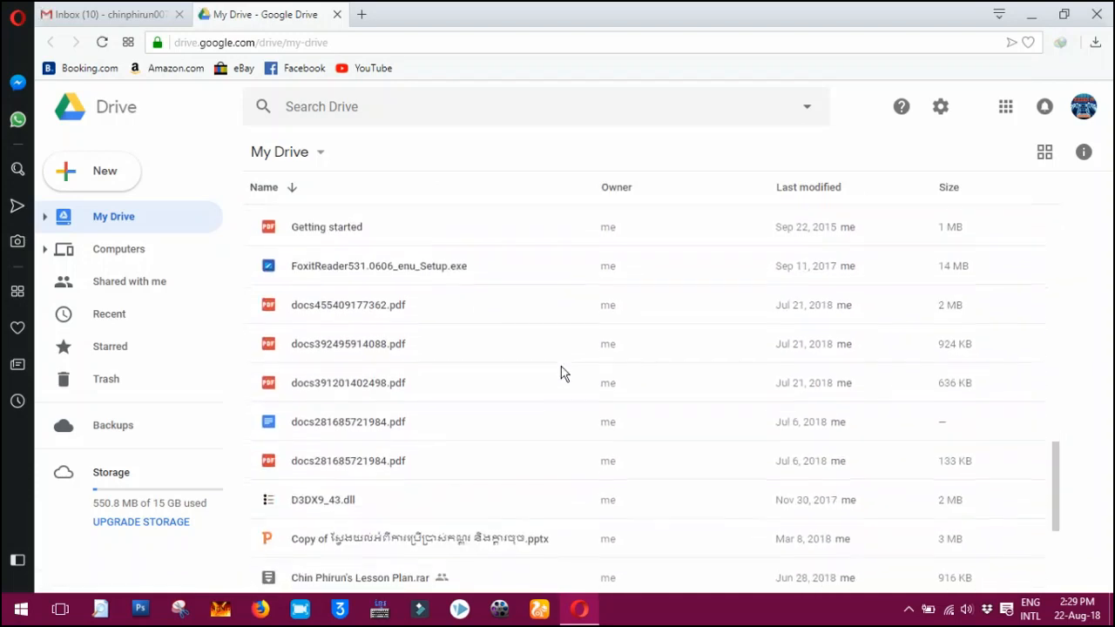
scroll(563, 374, "up", 3)
scroll(563, 374, "up", 7)
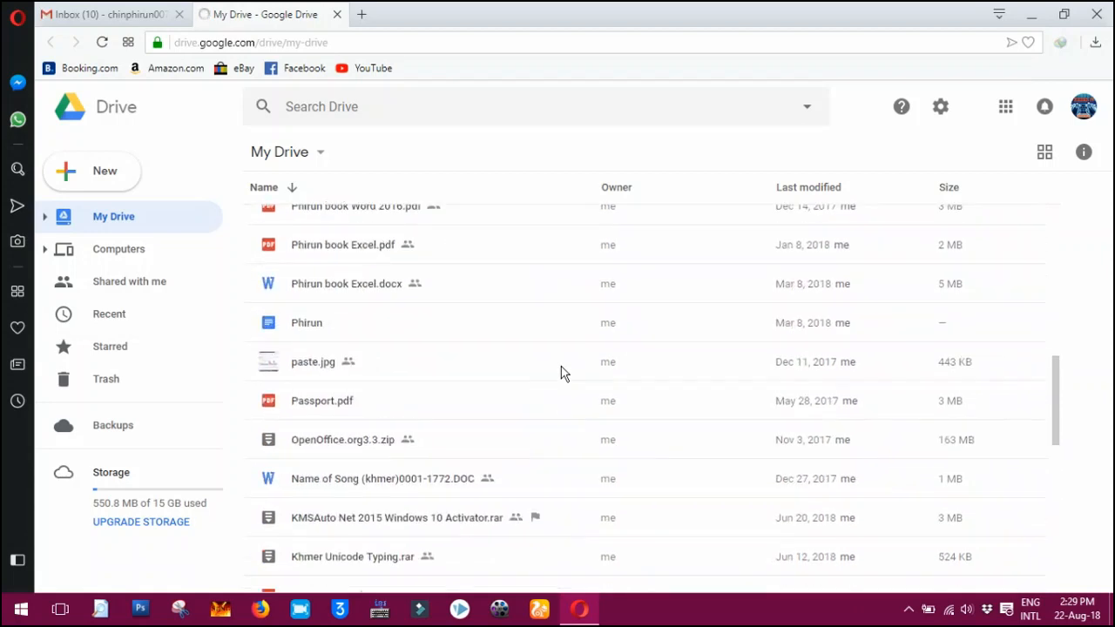
scroll(563, 374, "up", 5)
scroll(562, 374, "up", 4)
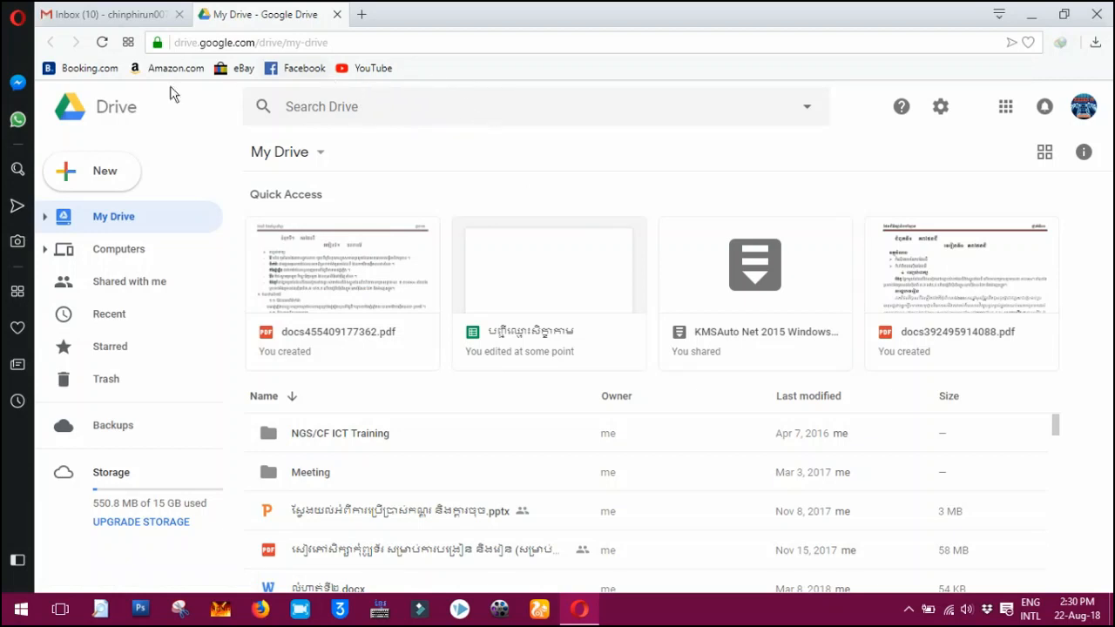
Create a new blank Google Docs document in My Drive.
left_click(98, 173)
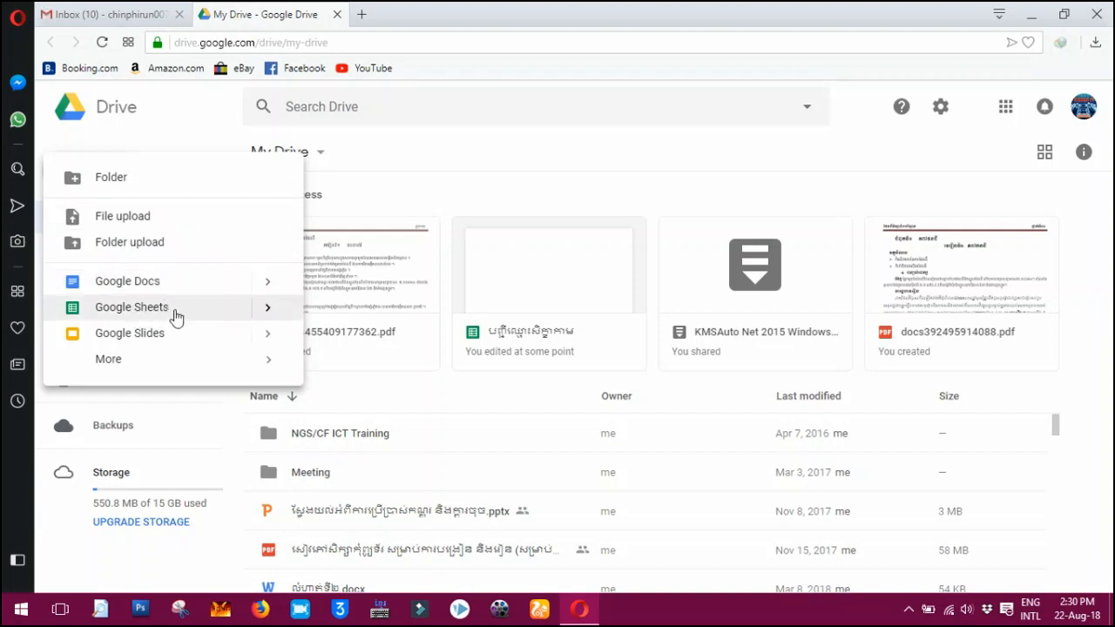
mouse_move(135, 352)
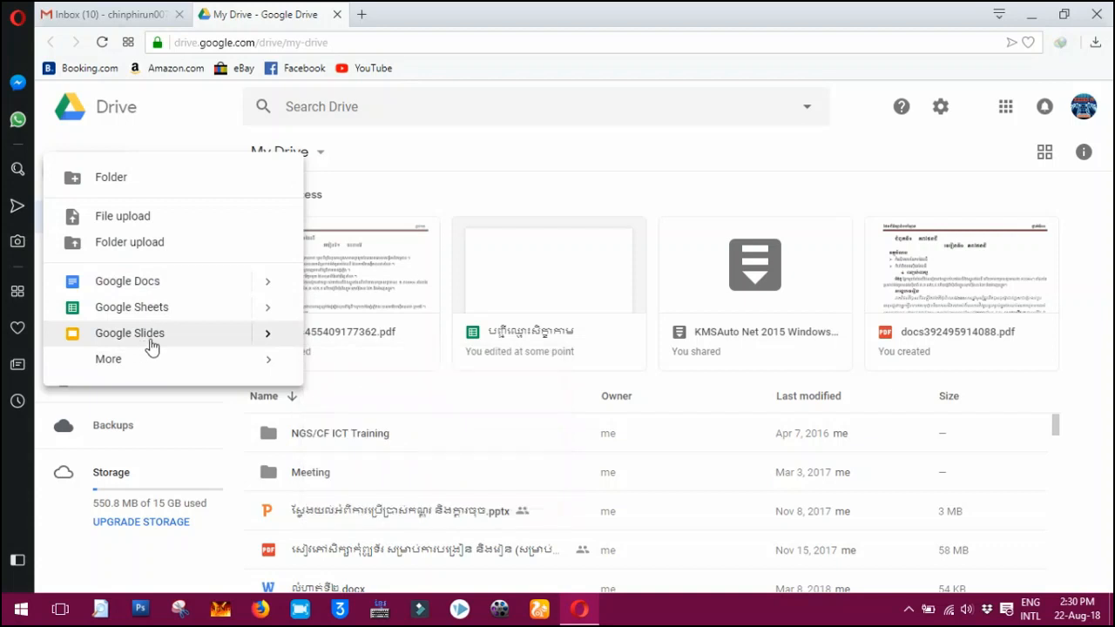
mouse_move(237, 364)
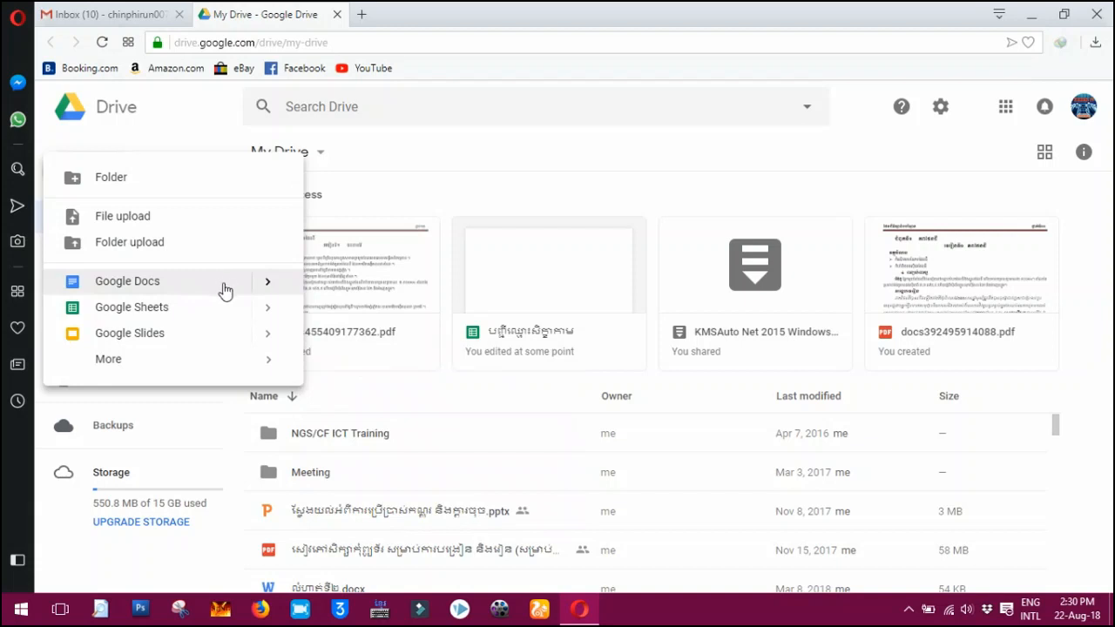
left_click(255, 289)
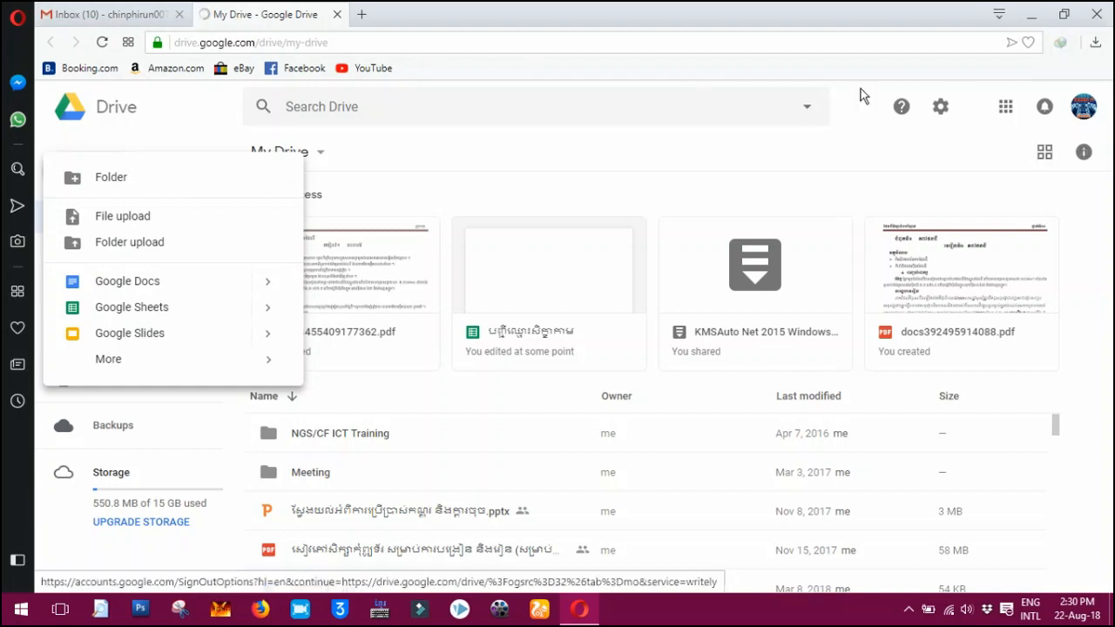
left_click(179, 288)
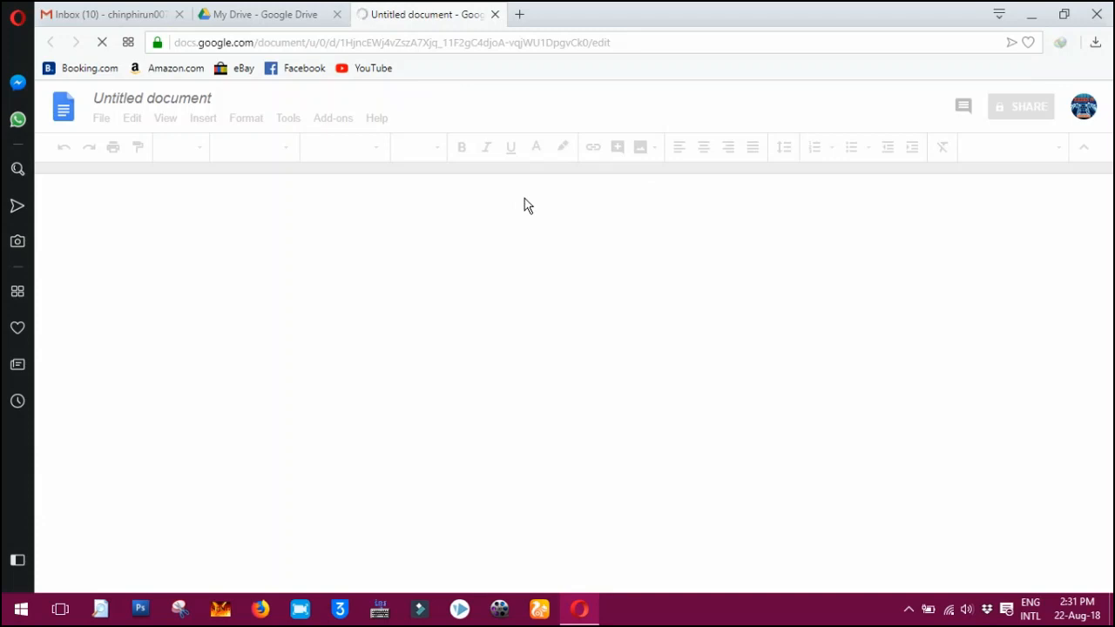
left_click(279, 17)
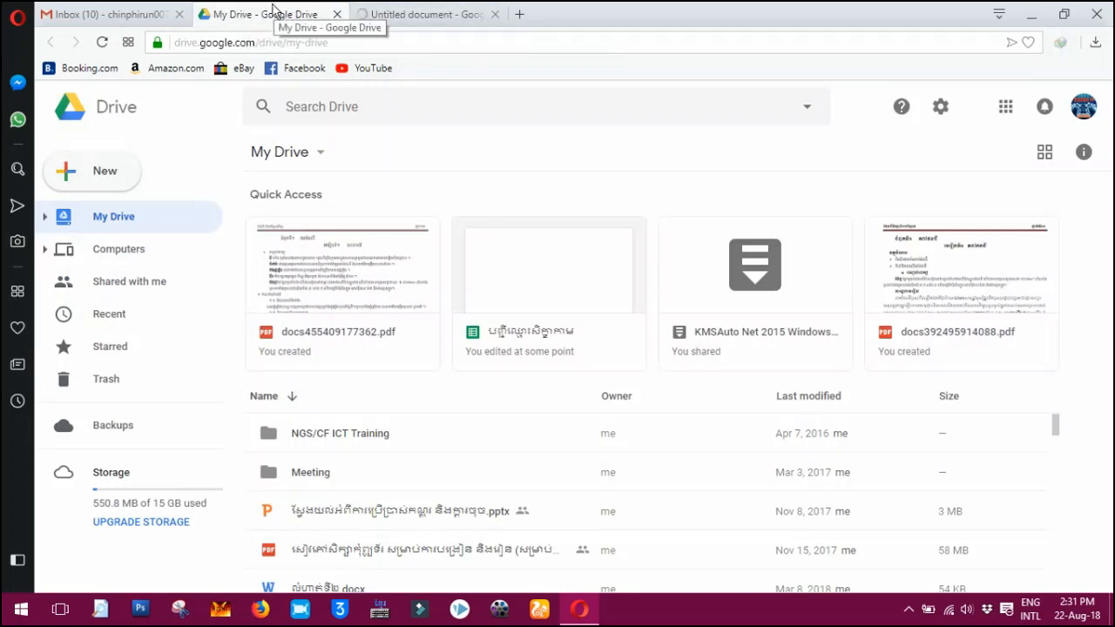
left_click(407, 12)
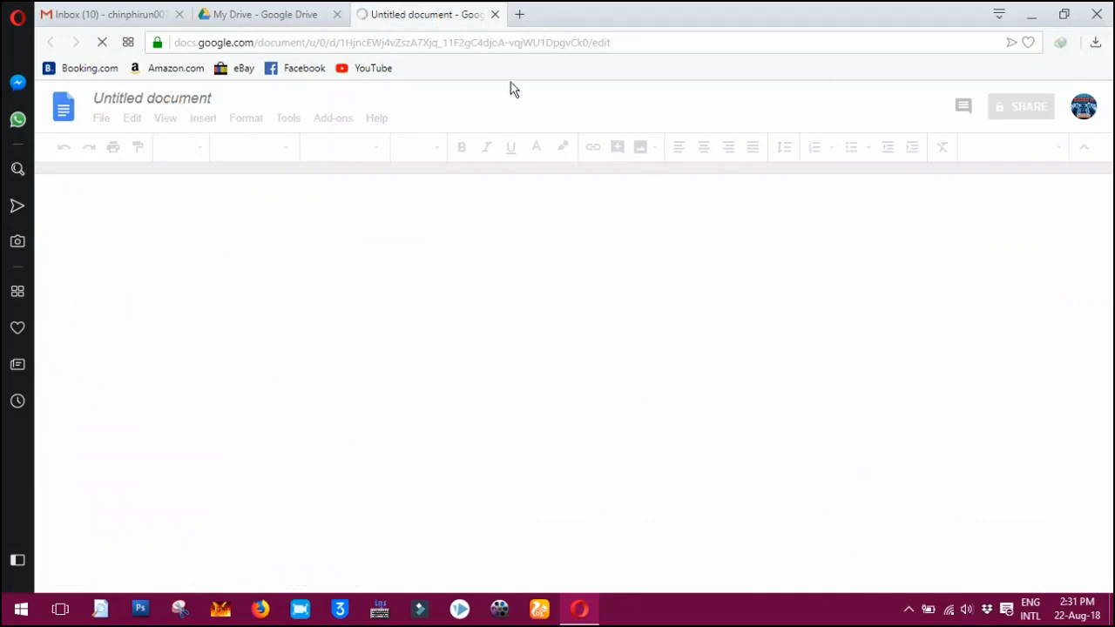
left_click(267, 12)
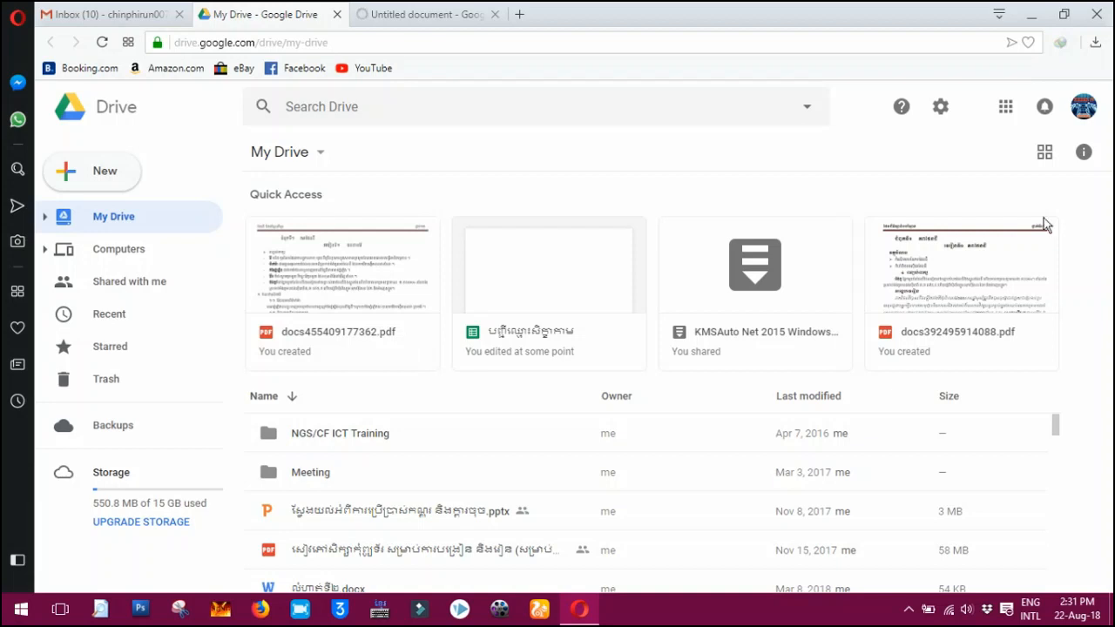
scroll(1056, 427, "down", 10)
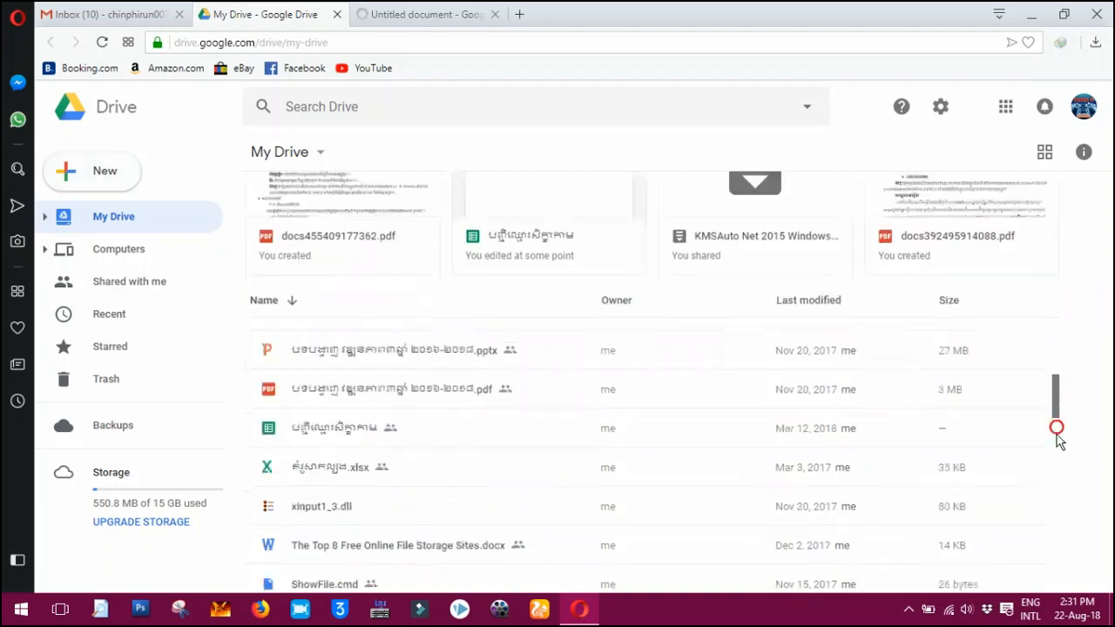
left_click_drag(1055, 438, 1051, 341)
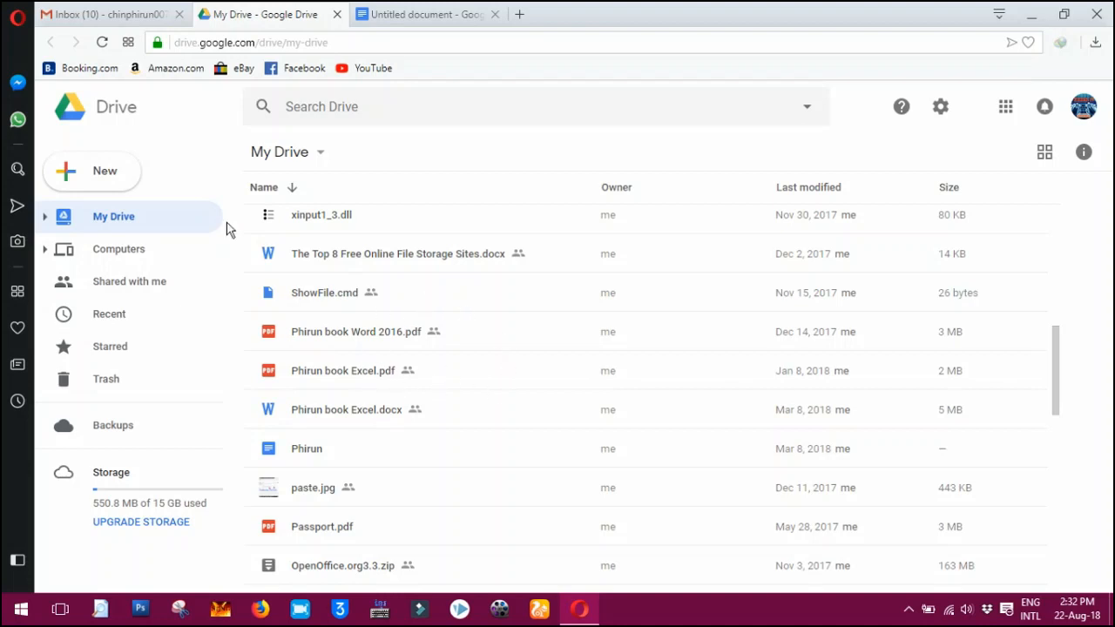
In the new untitled document, enter three centred lines: "ព្រះរាជាណាចក្រកម្ពុជា", "ជាតិ សាសនា ព្រះមហាក្សត្រ" and "លិខិតសុំច្បាប".
left_click(446, 7)
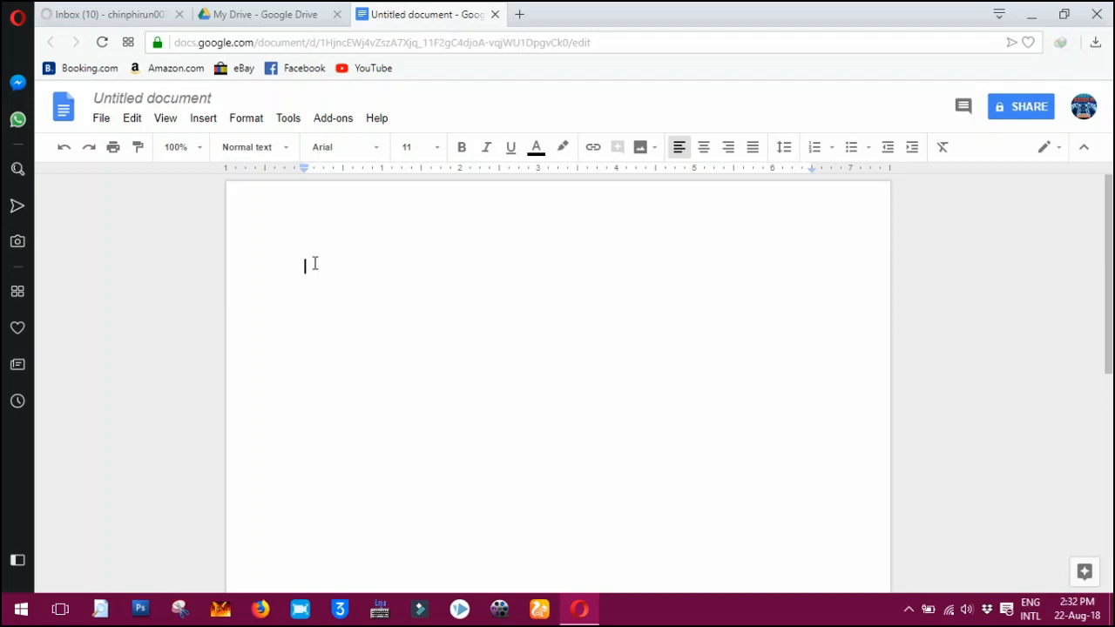
key("ctrl+shift+e")
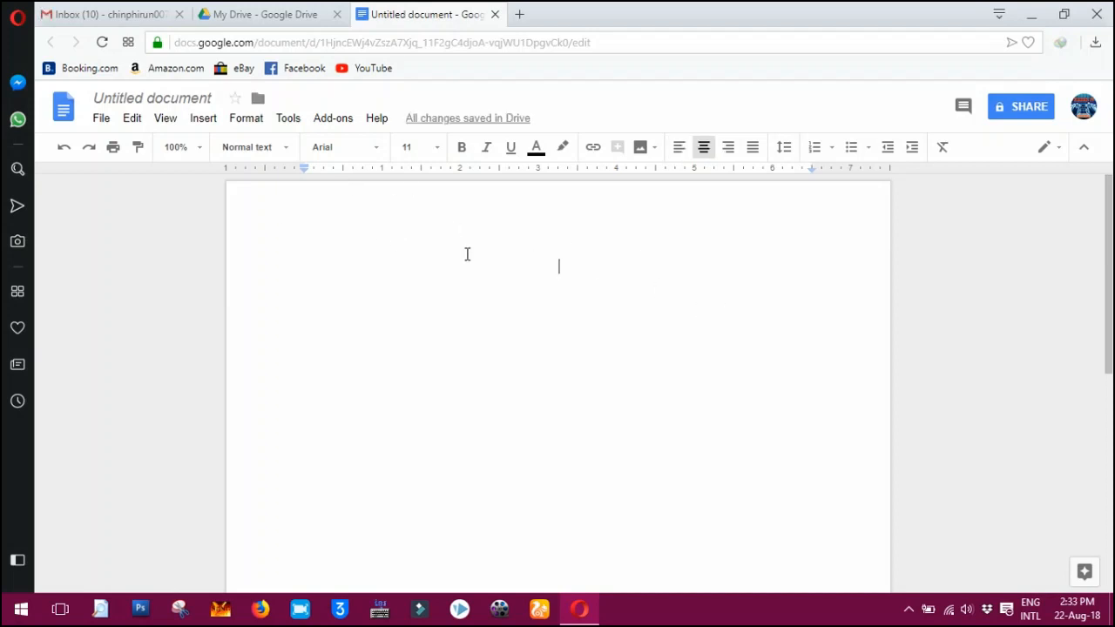
type("ព្រះរាជ")
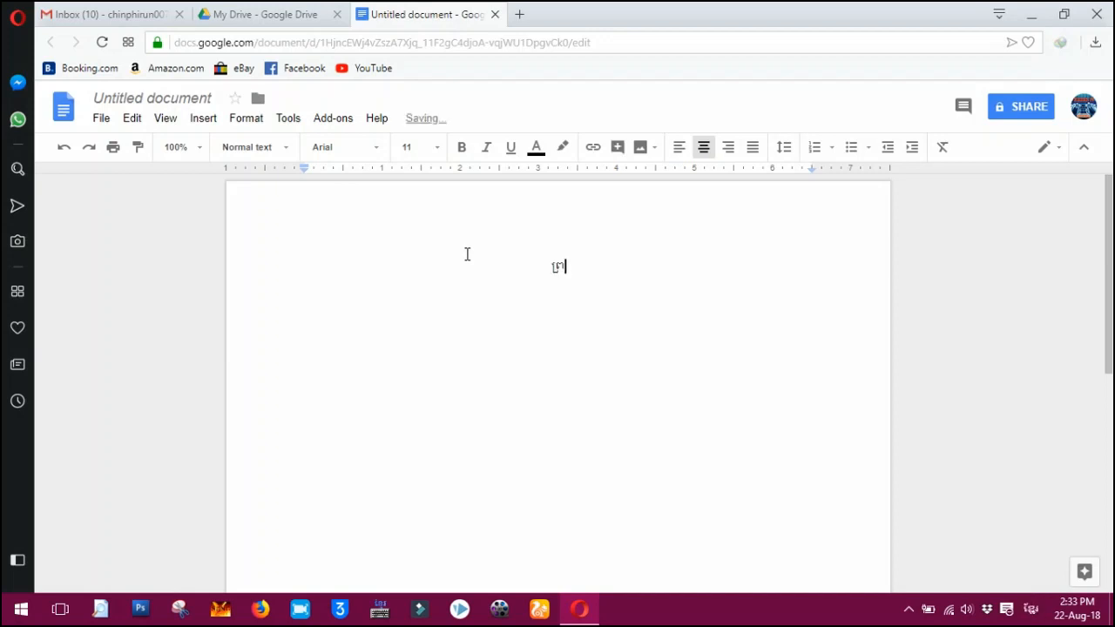
type("ាណាចក្រកម្ពុជា")
key("Return")
type("ជាតិ សាសនា ព្រះមហាក្សត្រ")
key("BackSpace")
key("Return")
type("លិ")
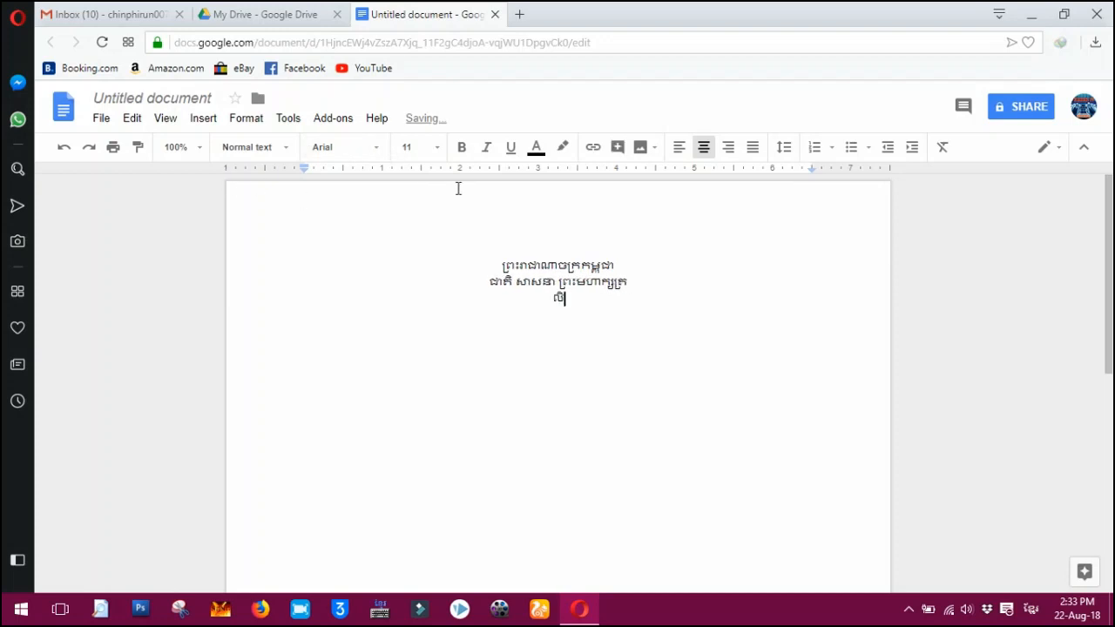
type("ខិតសុំច្បាប")
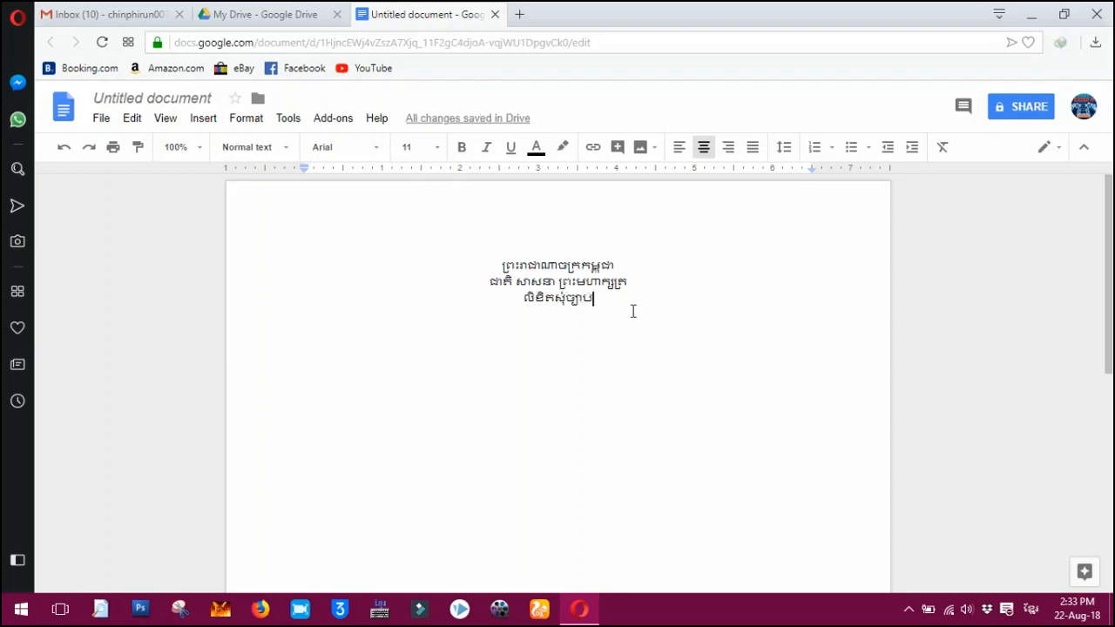
left_click_drag(642, 327, 455, 262)
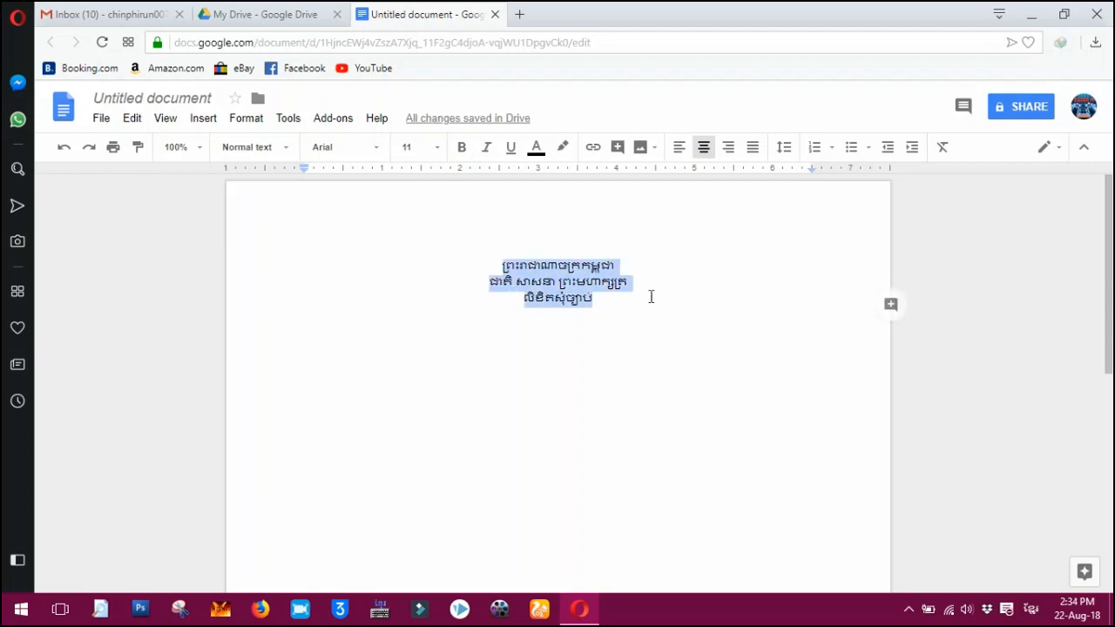
left_click(480, 265)
left_click(599, 321)
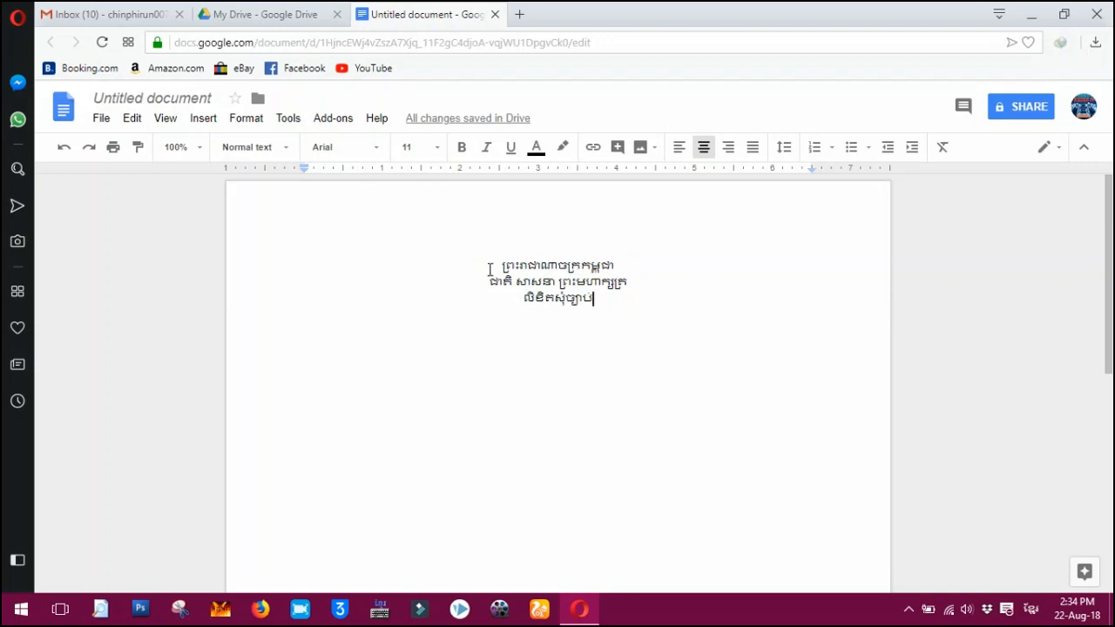
Rename the untitled document as "លិខិតសុំច្បាប់".
left_click(178, 99)
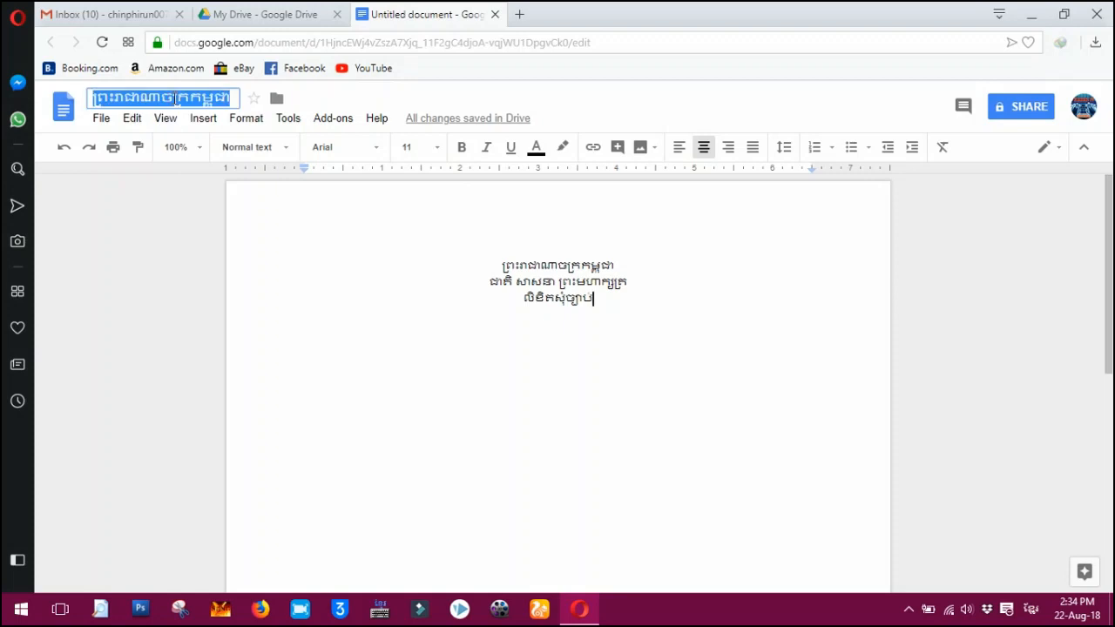
type("លិខិតសុំច្បាប់")
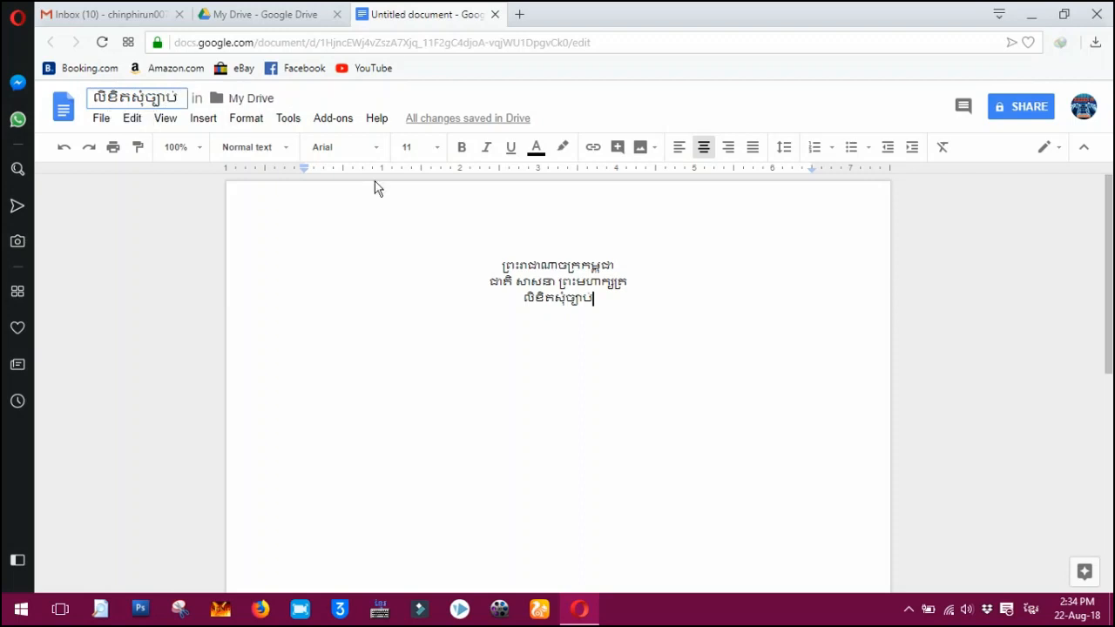
left_click(349, 306)
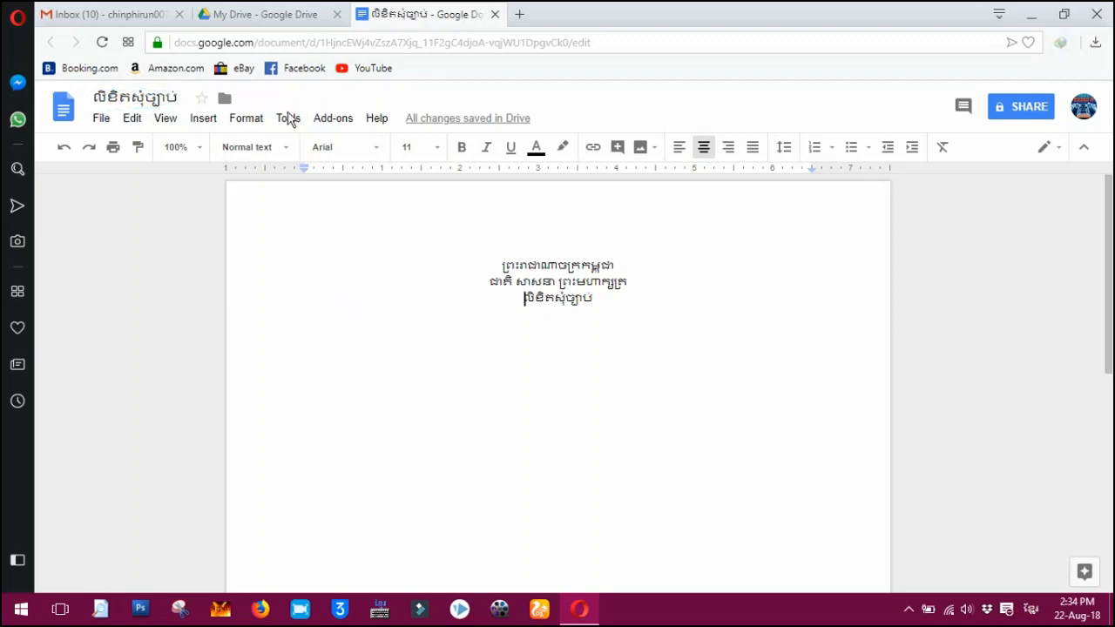
Underline all three centred Khmer heading lines in the document.
left_click(136, 121)
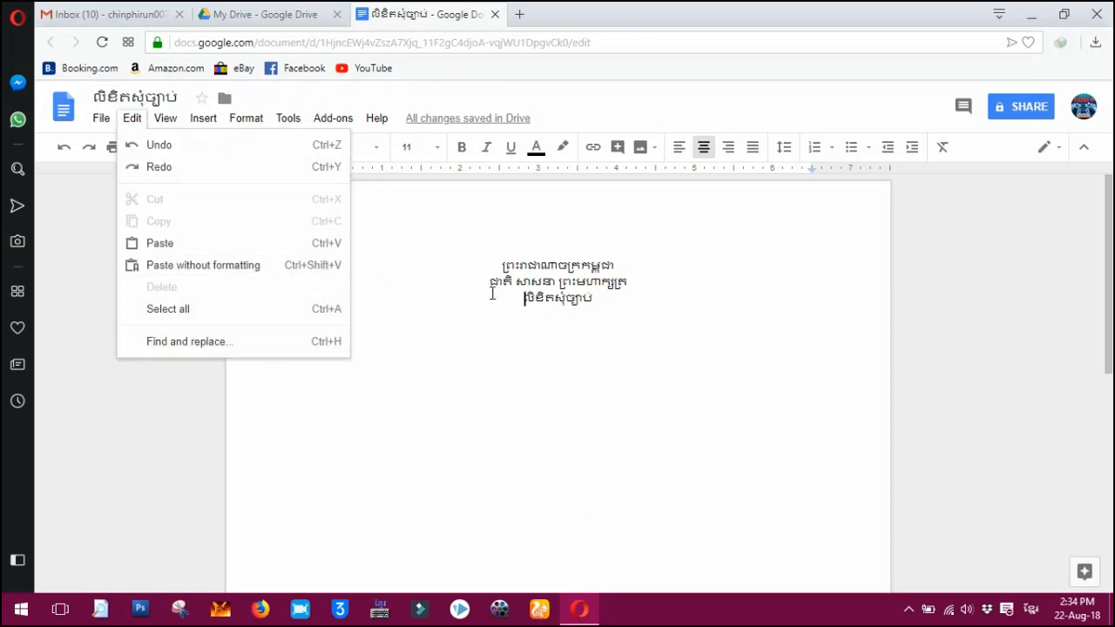
left_click(598, 266)
left_click_drag(605, 308, 468, 262)
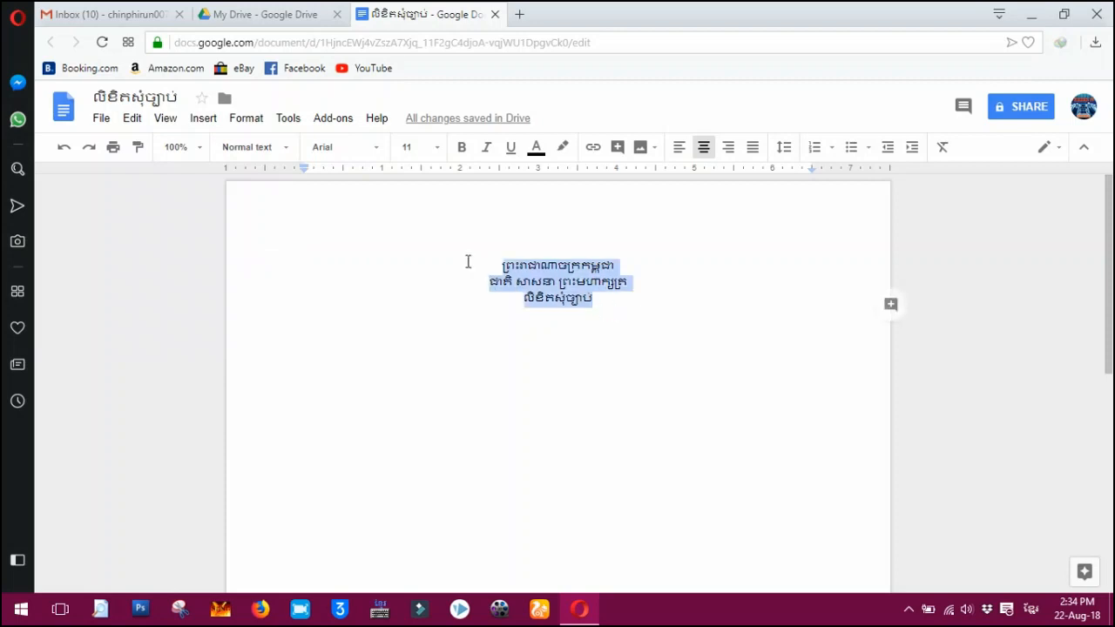
left_click(202, 118)
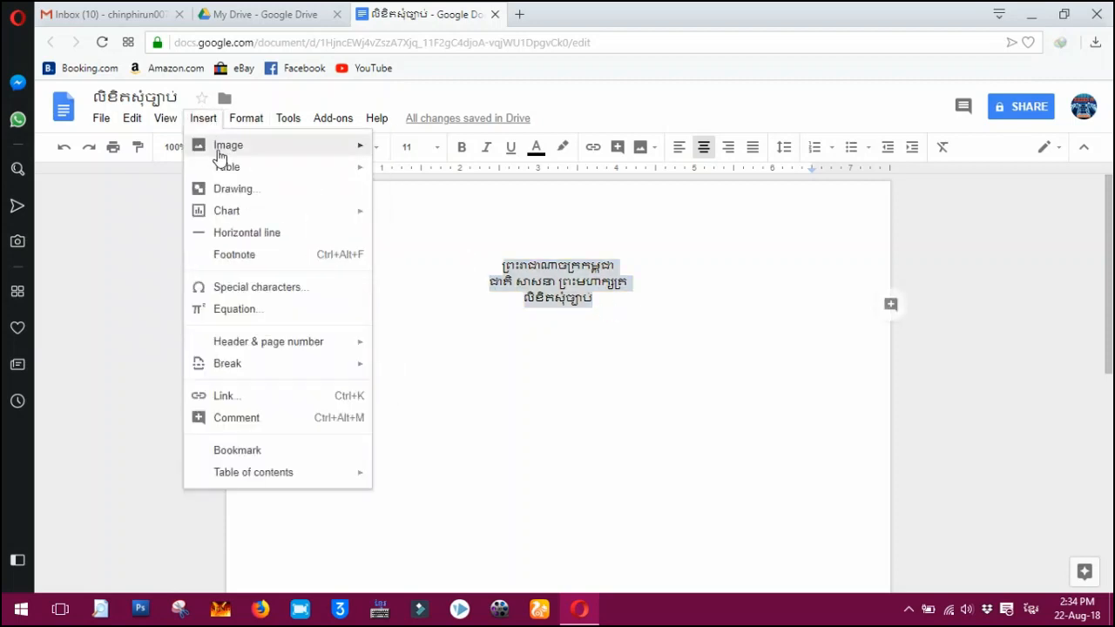
mouse_move(273, 216)
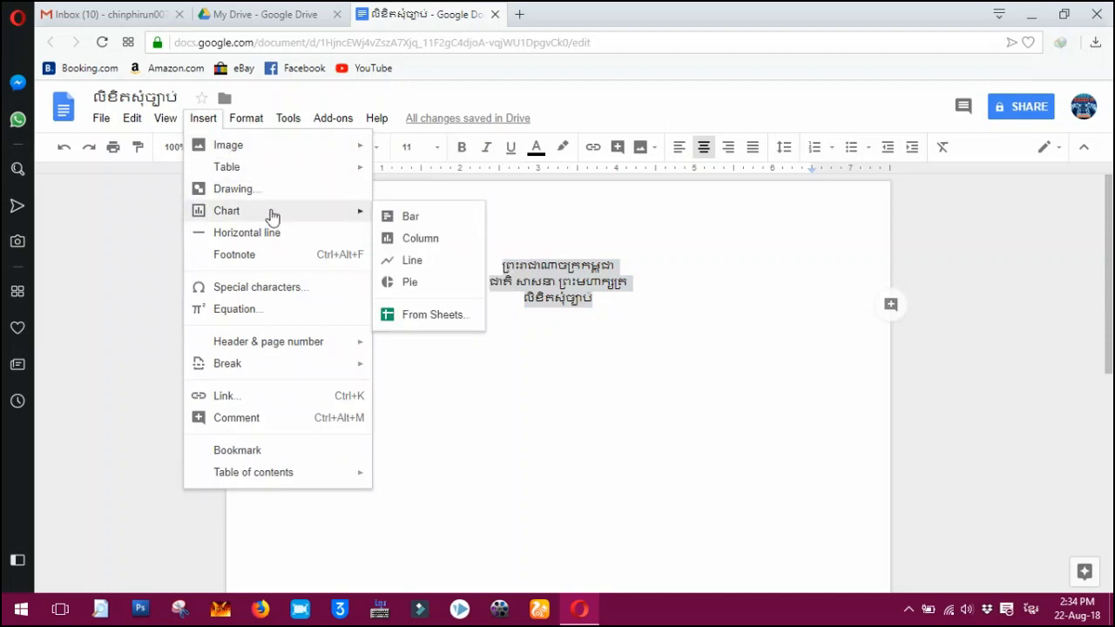
mouse_move(253, 126)
mouse_move(279, 147)
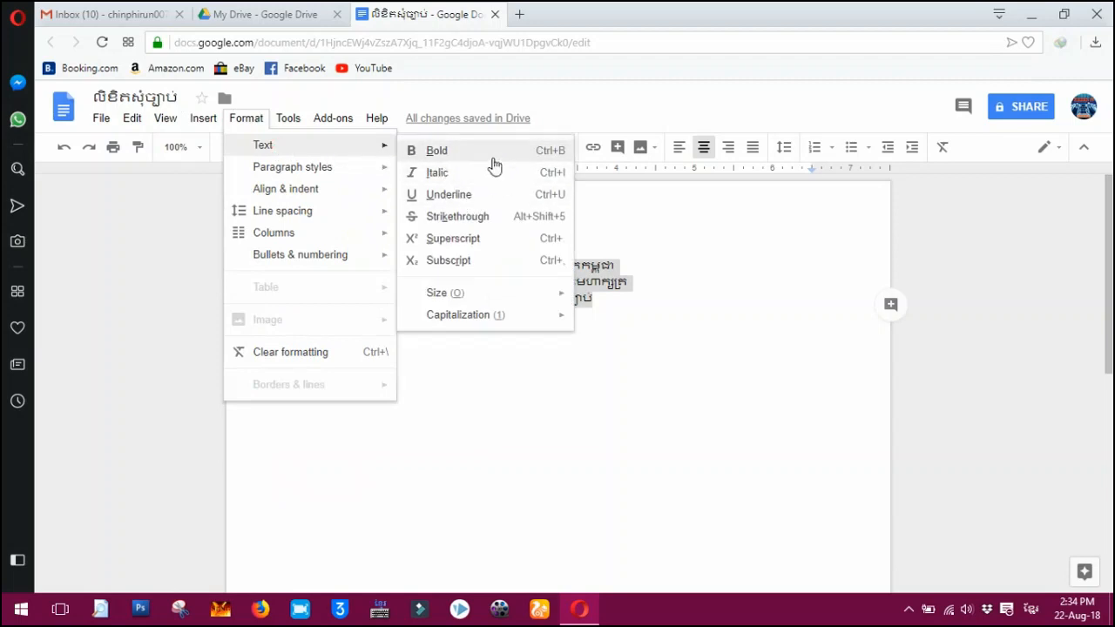
left_click(448, 195)
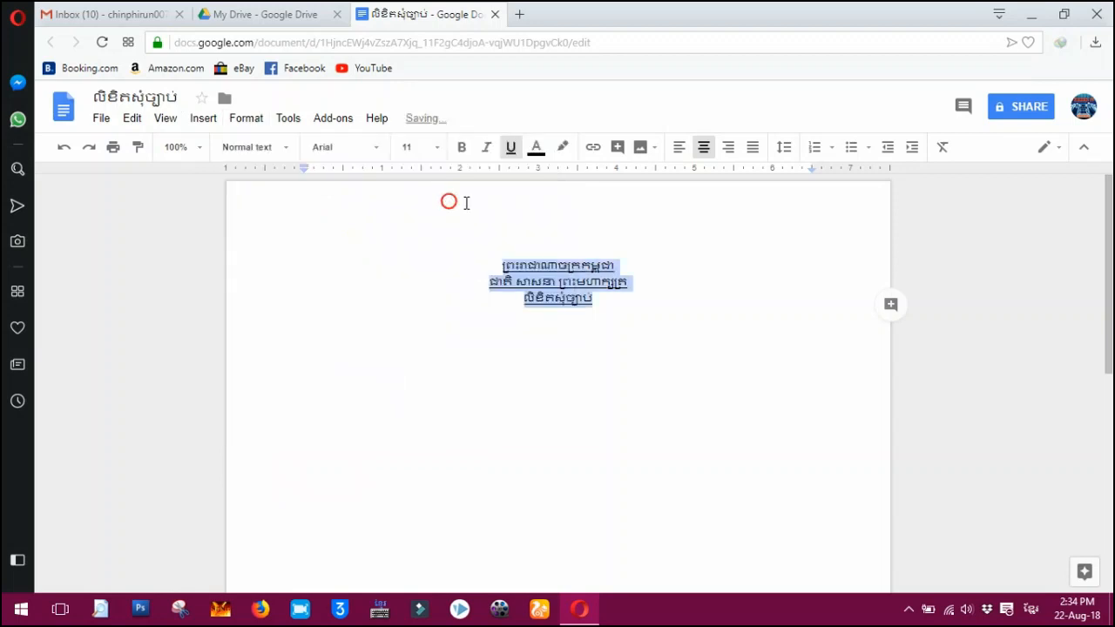
left_click(672, 287)
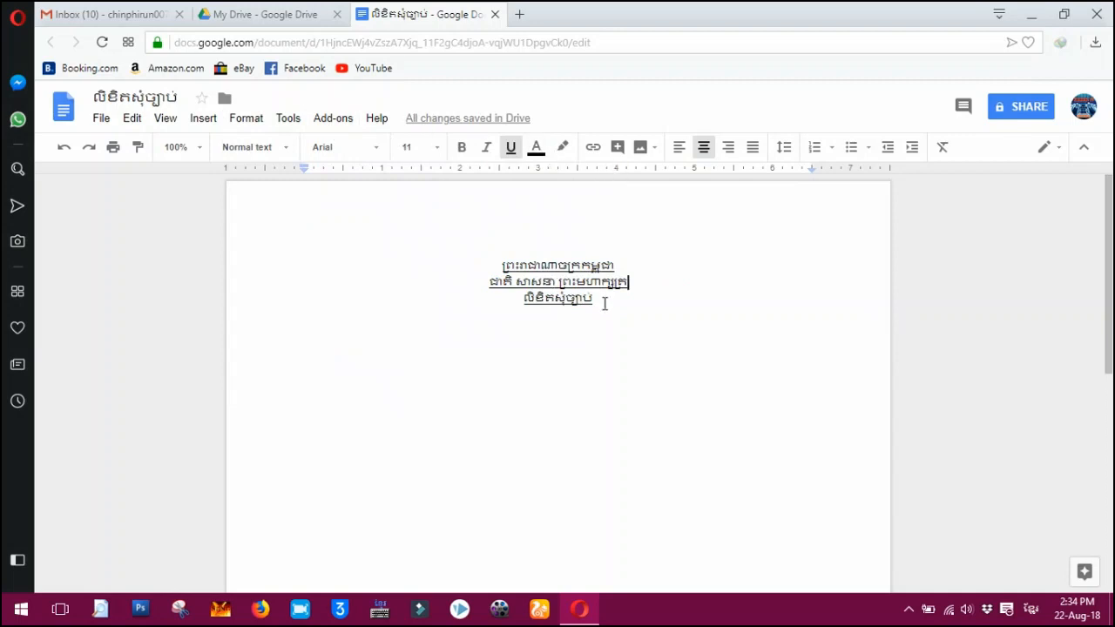
left_click_drag(611, 314, 497, 256)
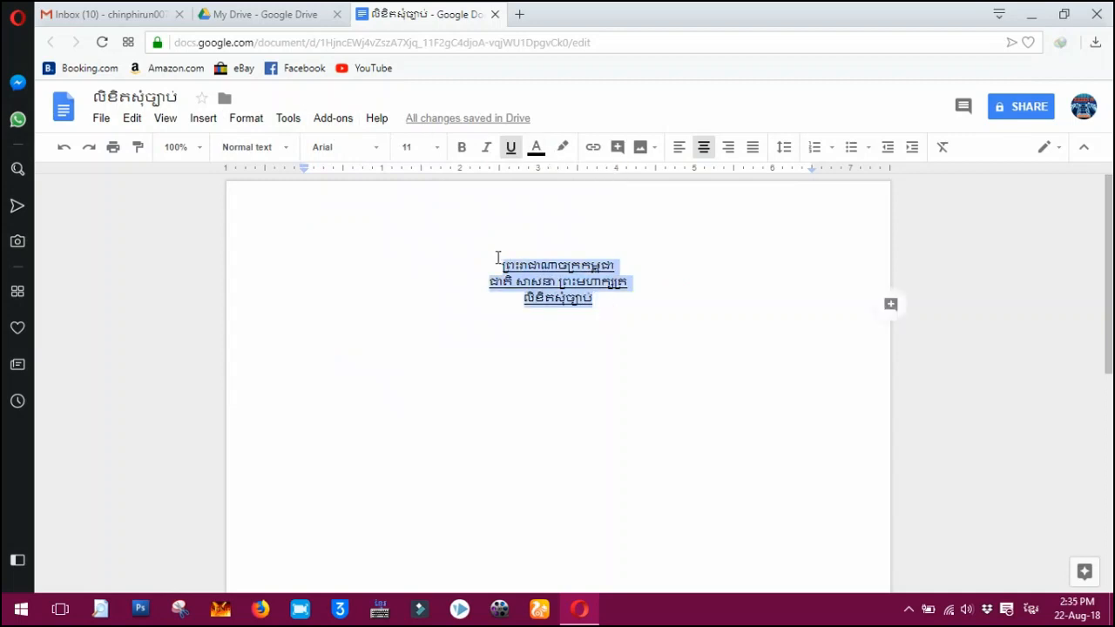
left_click(666, 335)
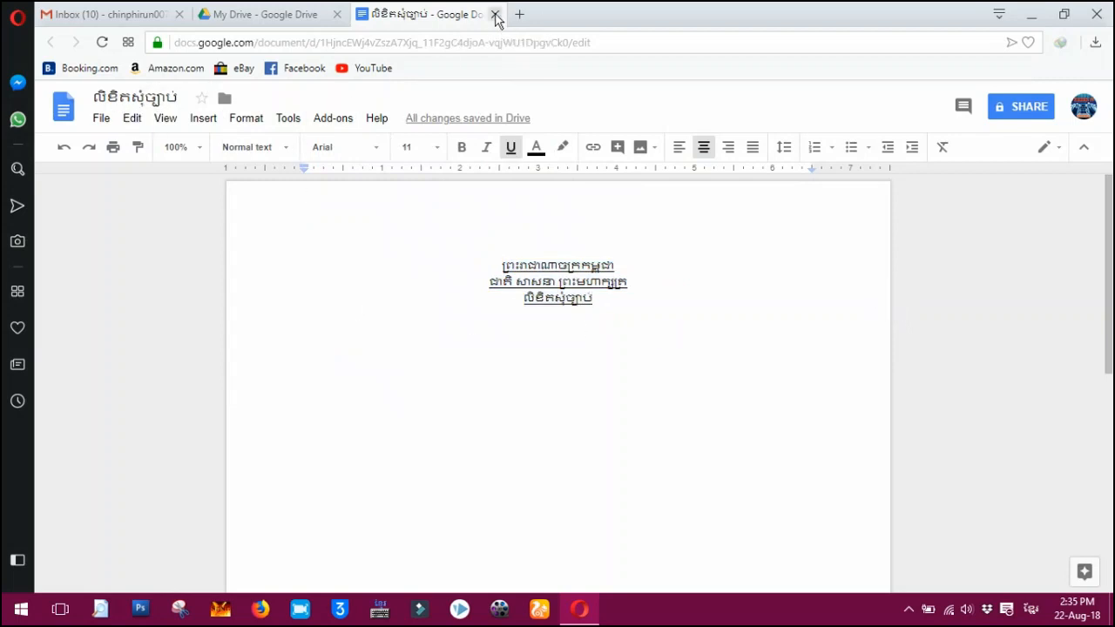
Close the document and download the "លិខិតសុំច្បាប់" file from My Drive to the computer.
left_click(495, 15)
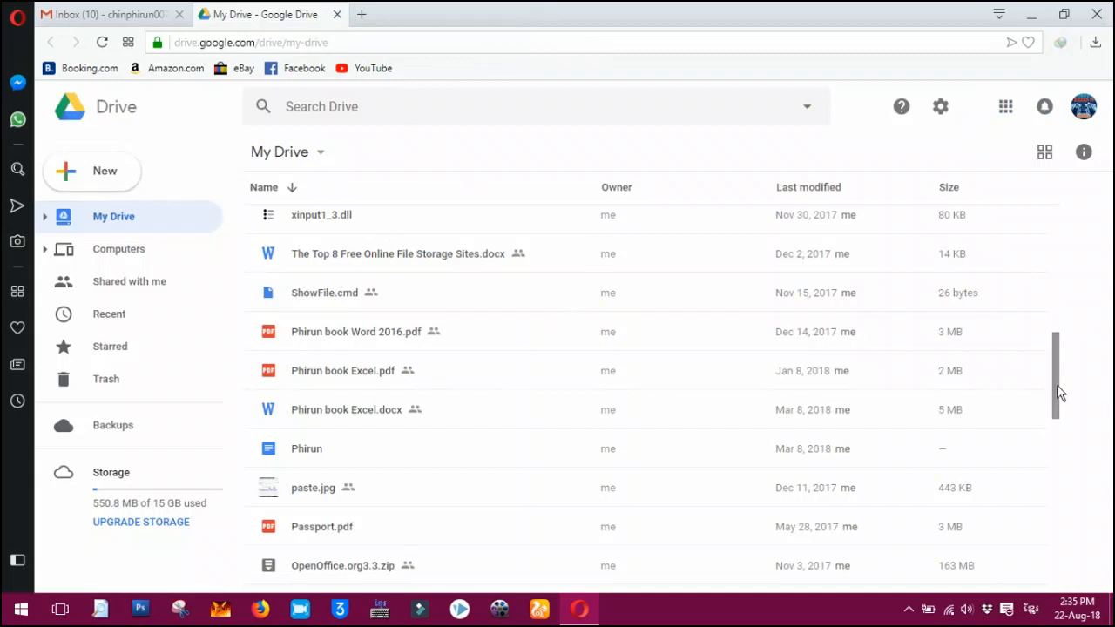
left_click_drag(1059, 393, 1028, 293)
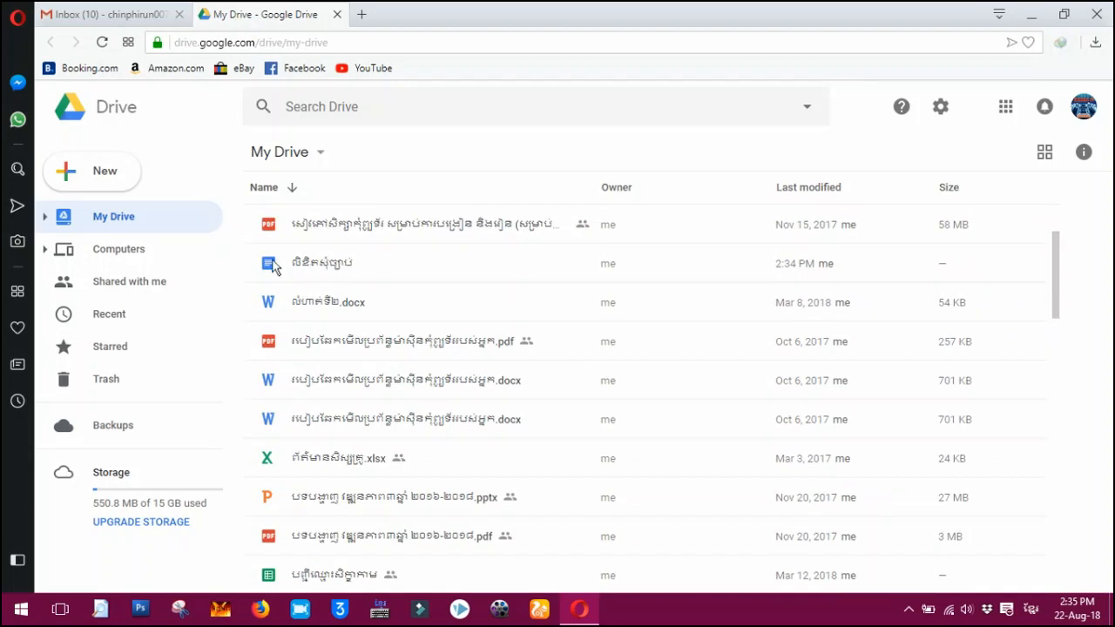
left_click(293, 266)
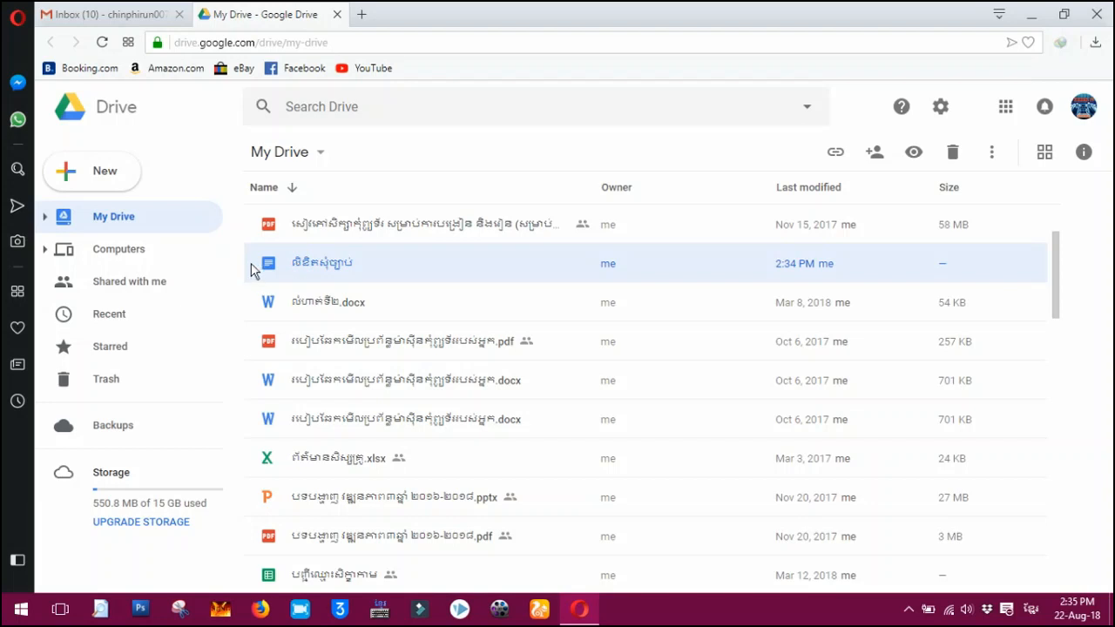
right_click(305, 264)
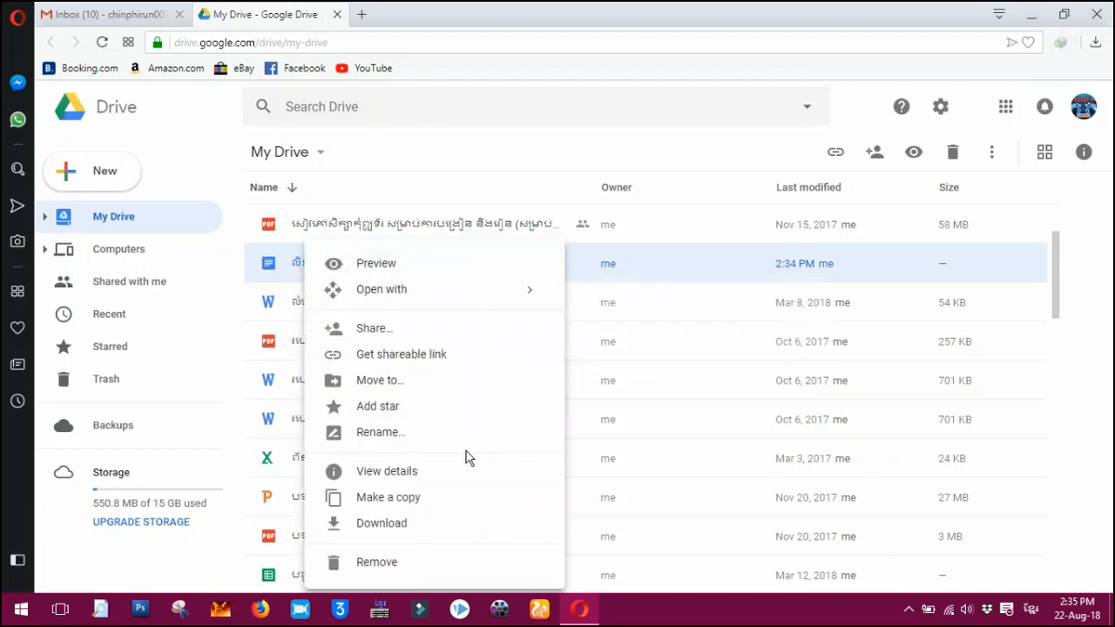
left_click(384, 528)
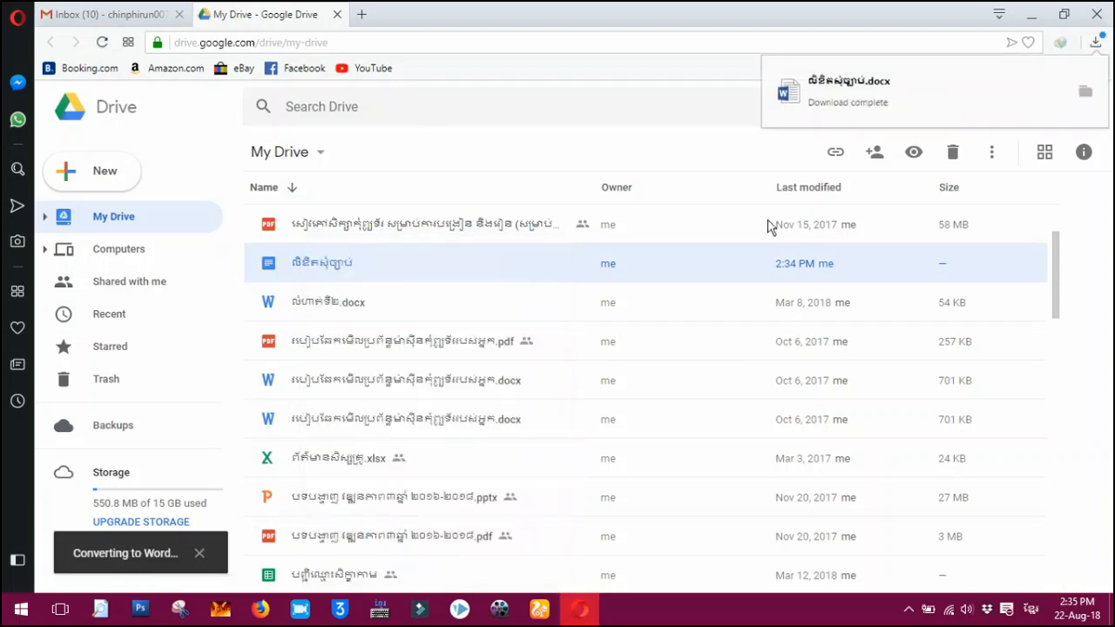
Open the downloaded "លិខិតសុំច្បាប់" file from the Downloads folder in Word and enable editing.
left_click(1095, 90)
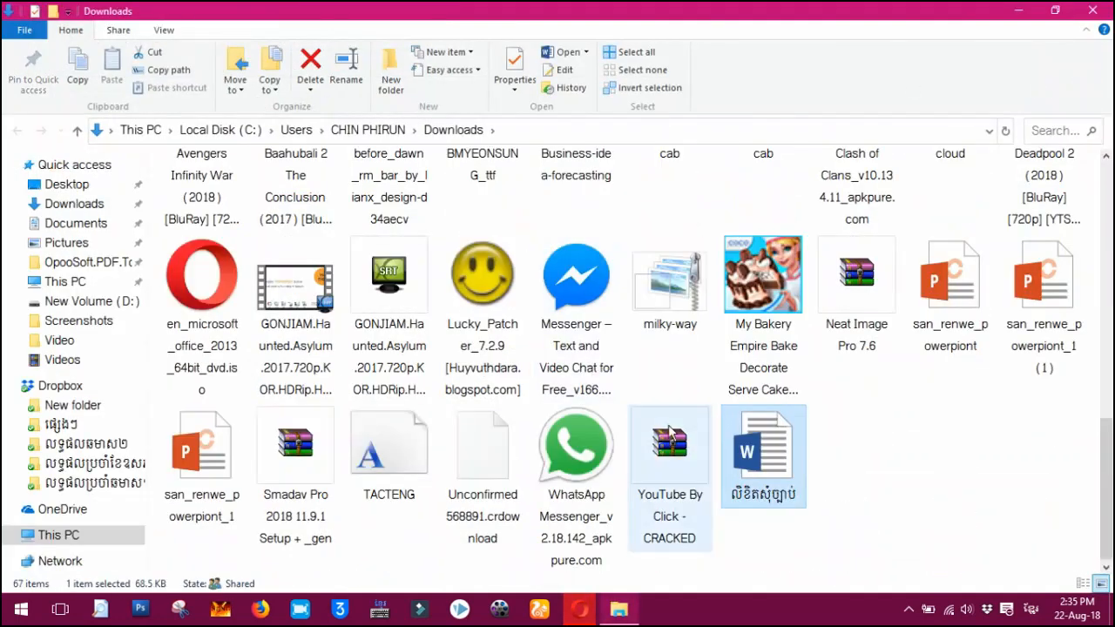
double_click(778, 440)
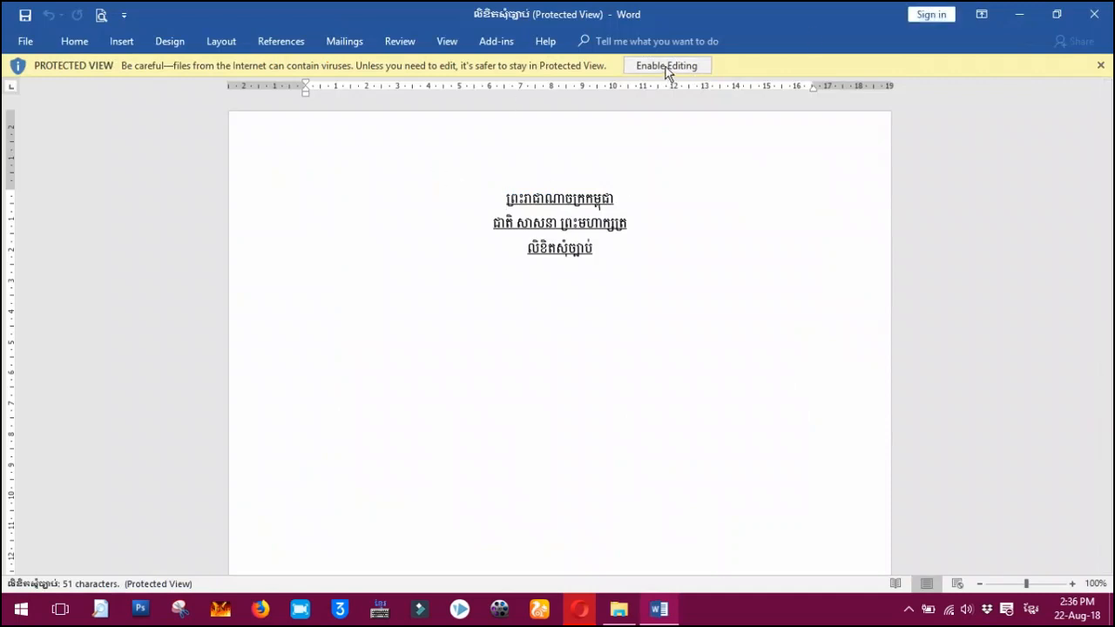
left_click(683, 69)
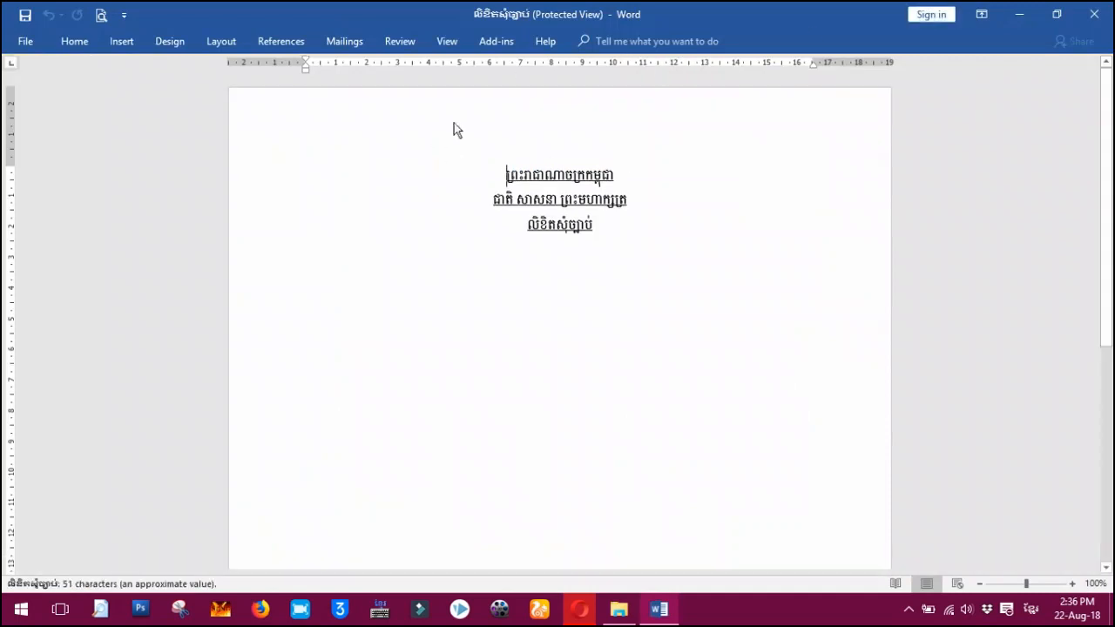